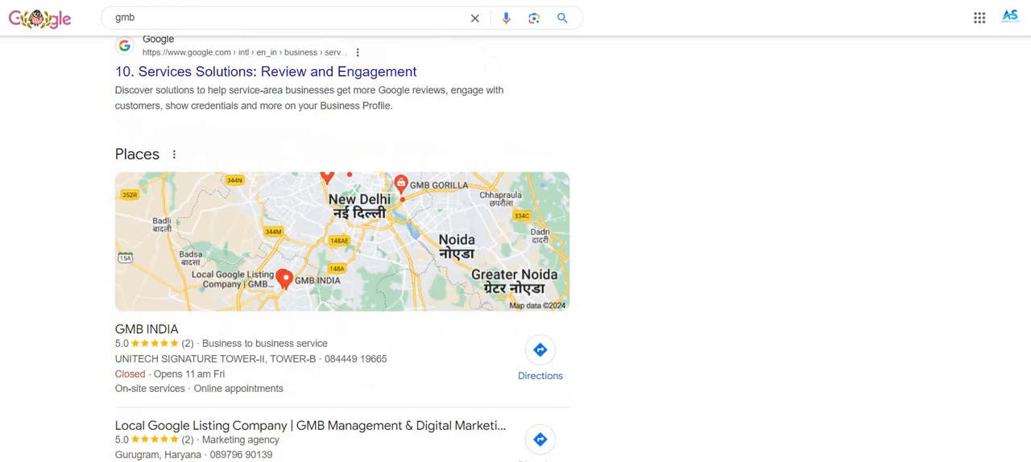
Search Google for "google my business" and view the managed AMJAM Solutions business profile.
scroll(343, 241, up, 4)
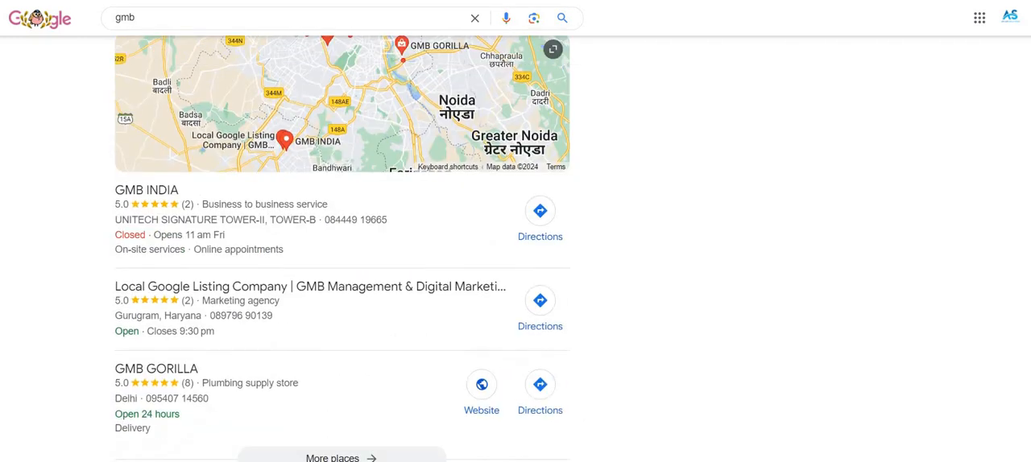
text(google my business)
key(Return)
scroll(516, 242, down, 3)
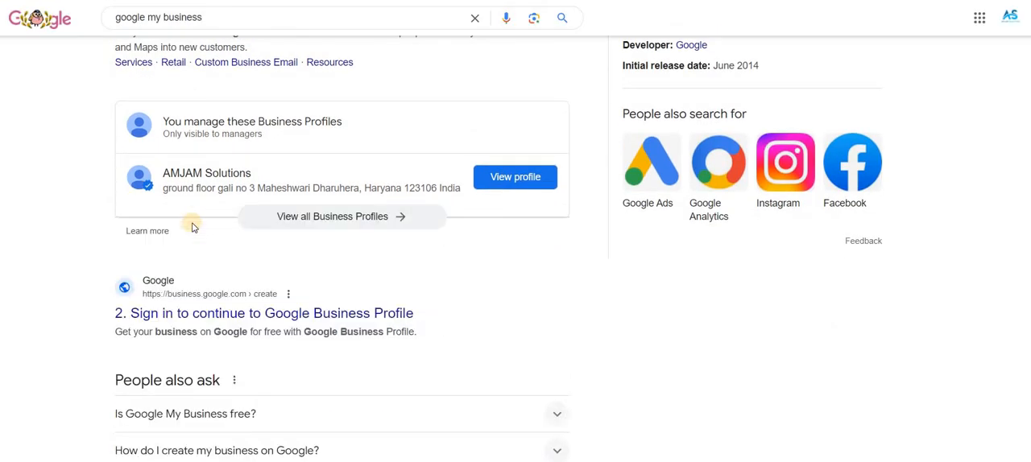
click(494, 179)
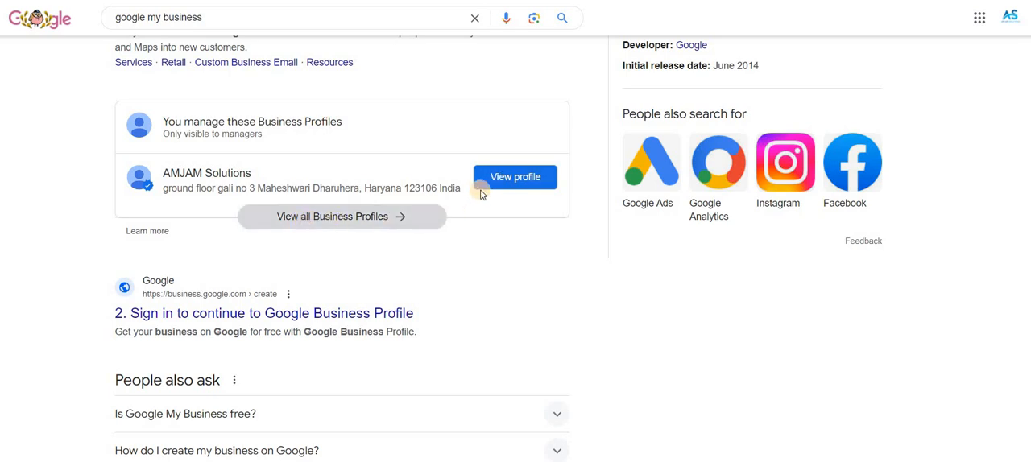
click(501, 178)
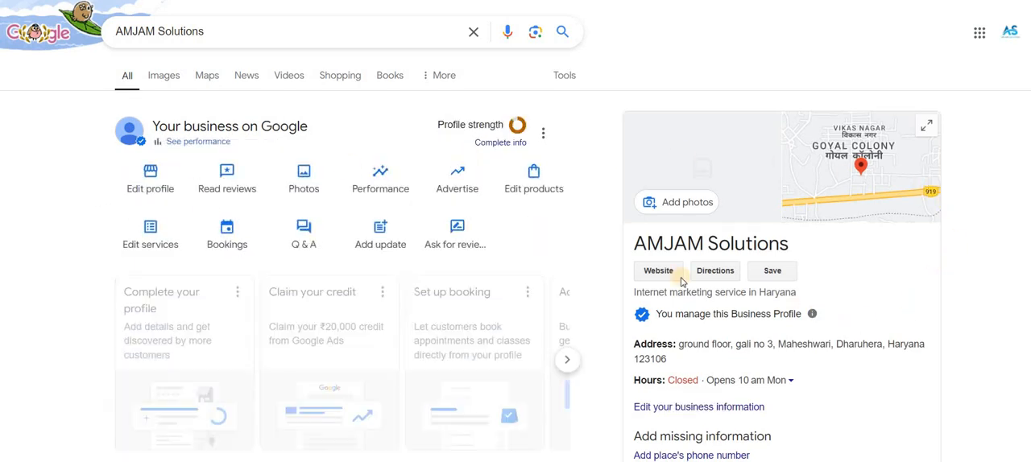
Open the AMJAM Solutions profile's business information for editing.
scroll(427, 236, down, 2)
scroll(427, 236, down, 2)
scroll(411, 225, up, 4)
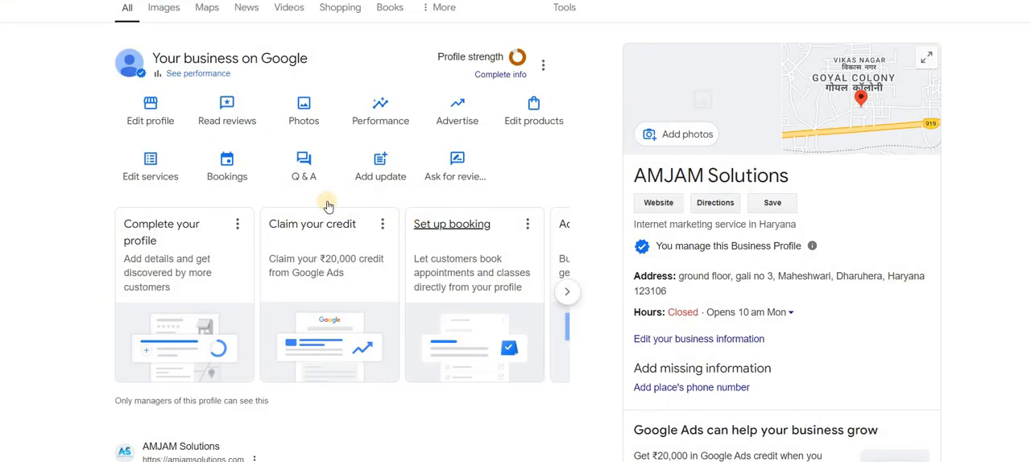
scroll(129, 181, up, 1)
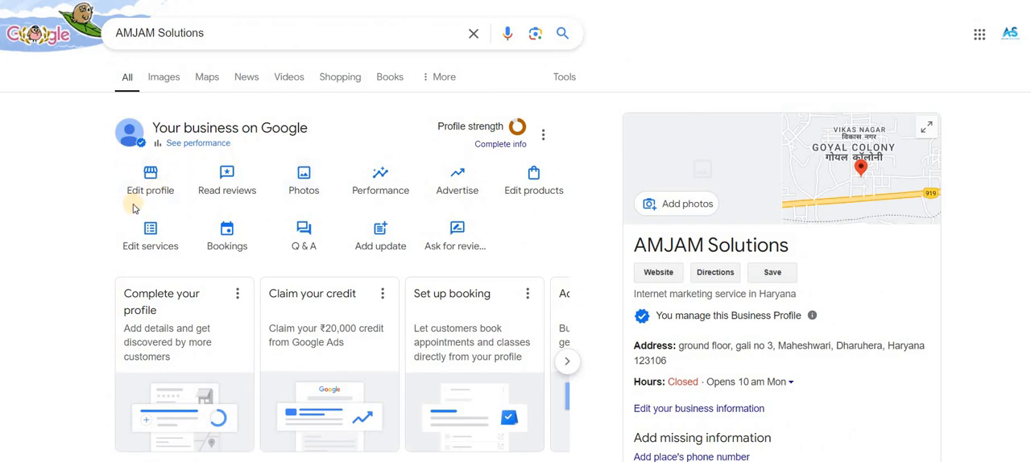
click(149, 178)
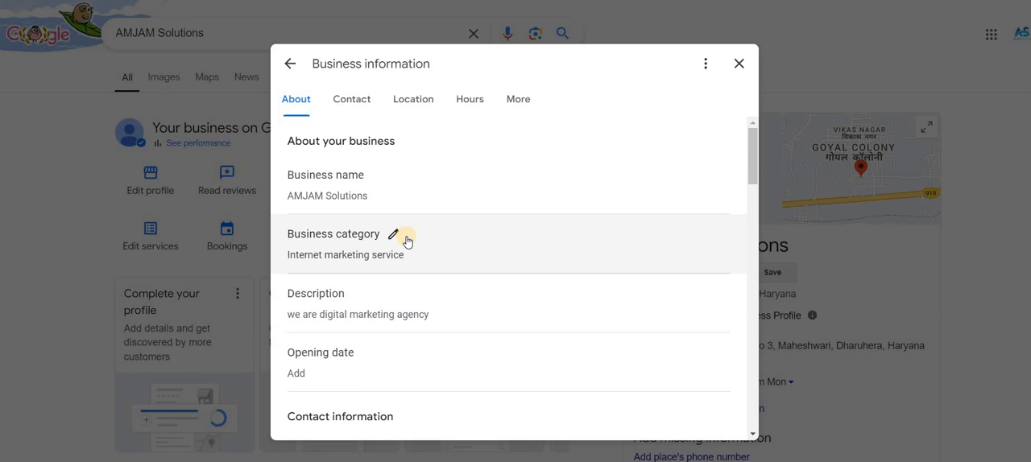
Edit the business category and add Web Designer as an additional category.
click(392, 234)
scroll(298, 266, down, 1)
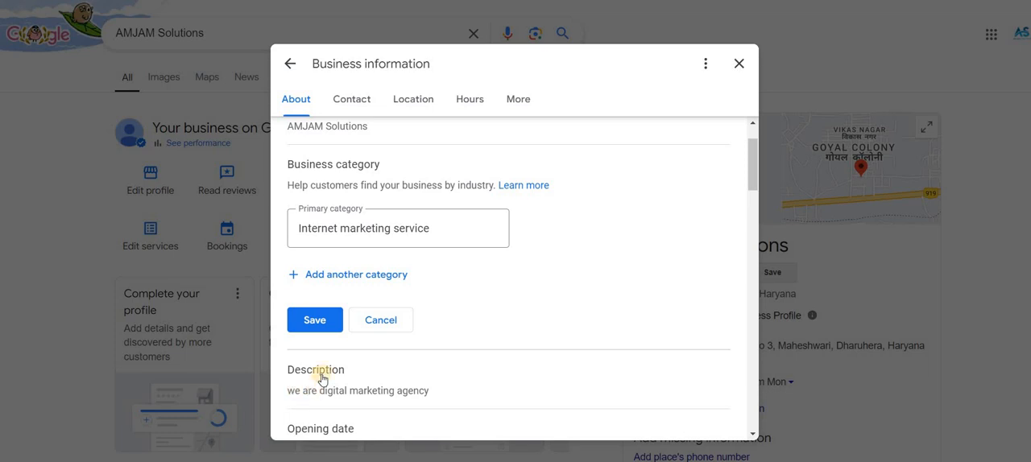
click(358, 274)
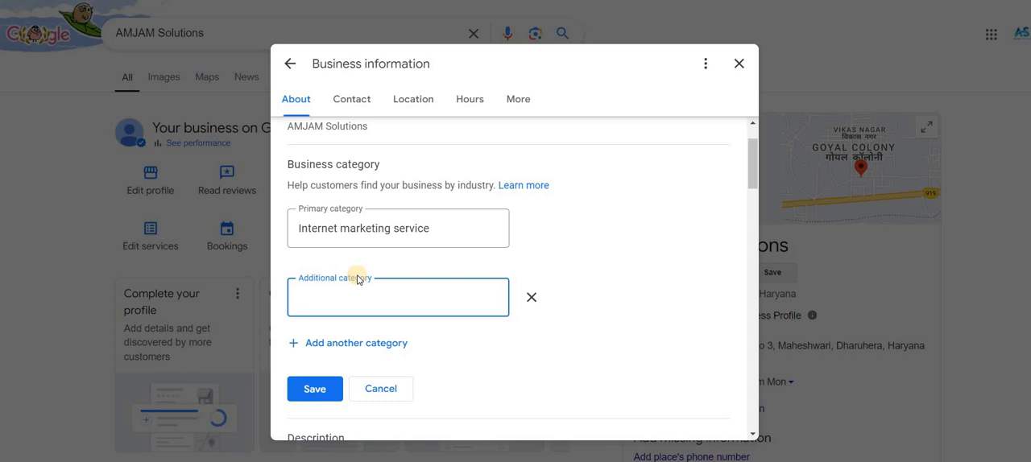
text(w)
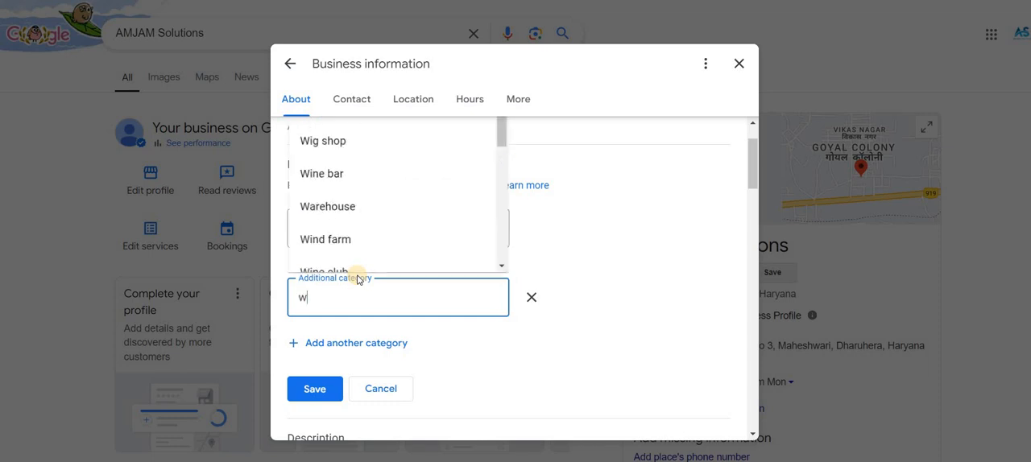
text(eb d)
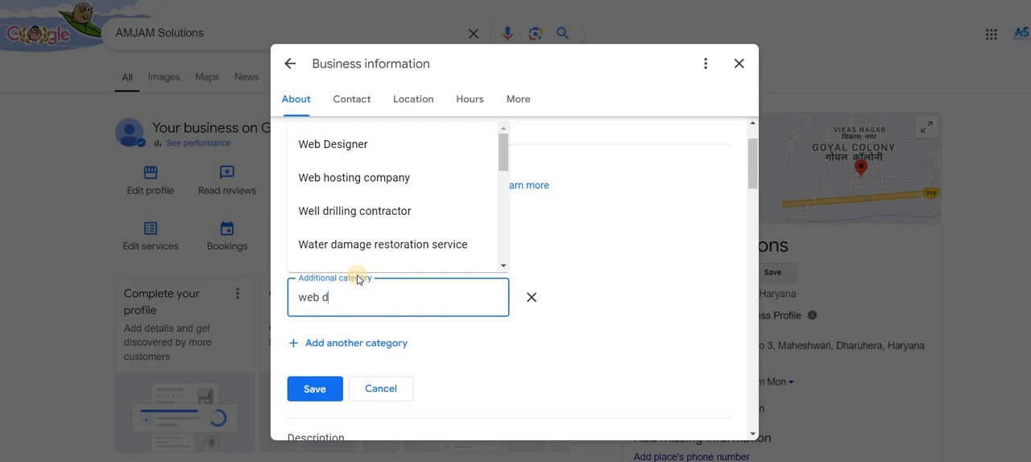
key(Return)
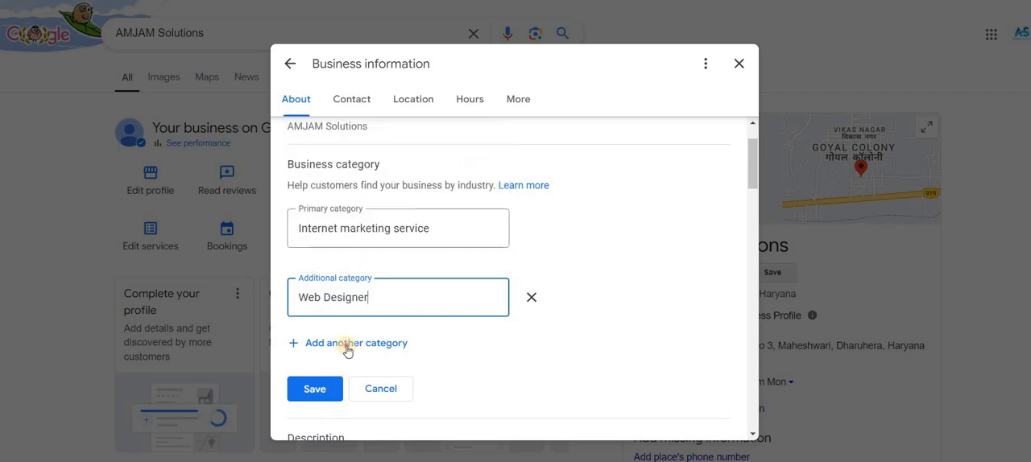
Add Coaching Center as a second additional category and insert one more blank category entry.
click(352, 344)
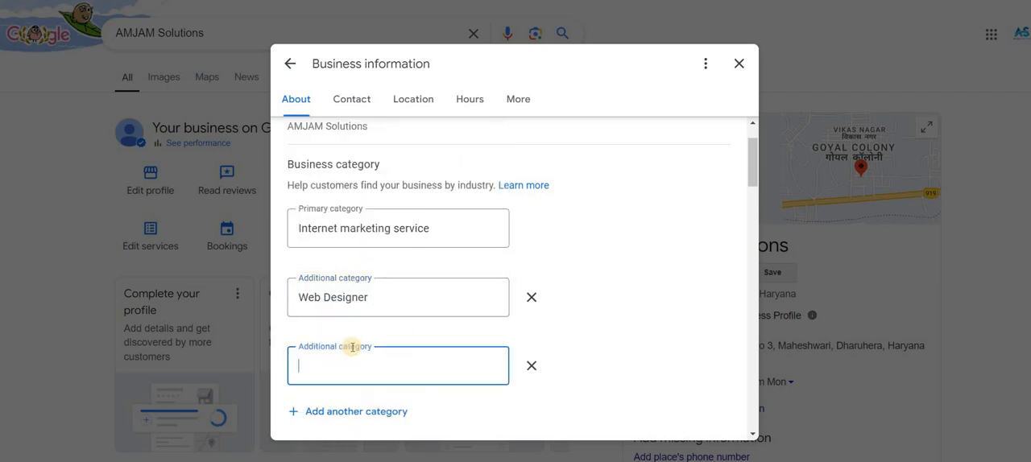
text(coachi)
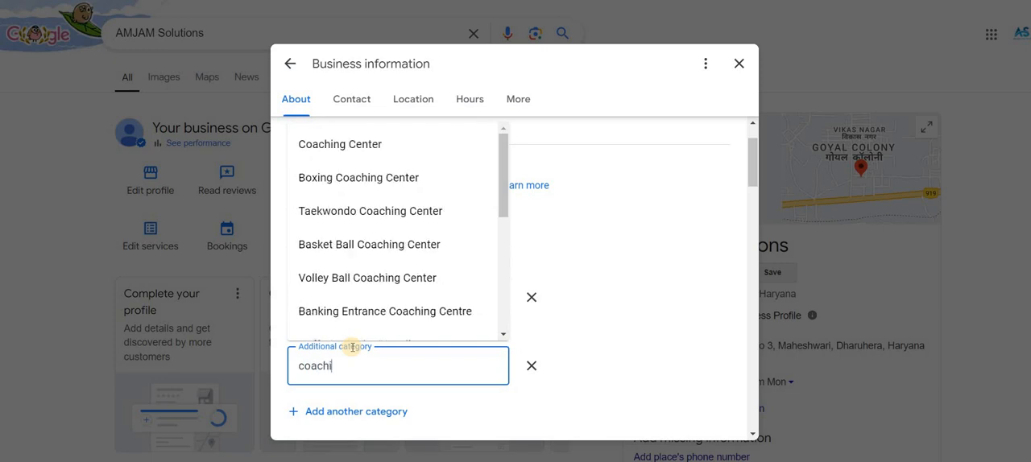
click(403, 144)
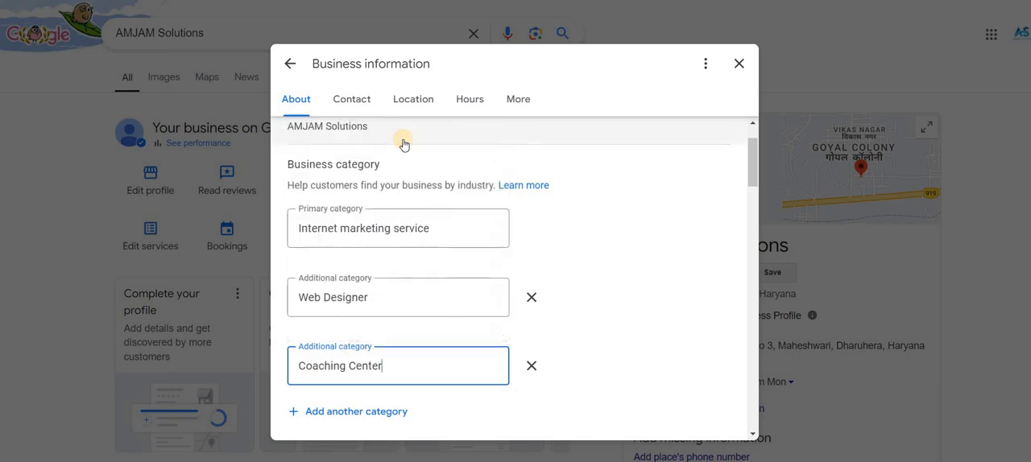
click(362, 411)
scroll(364, 377, down, 2)
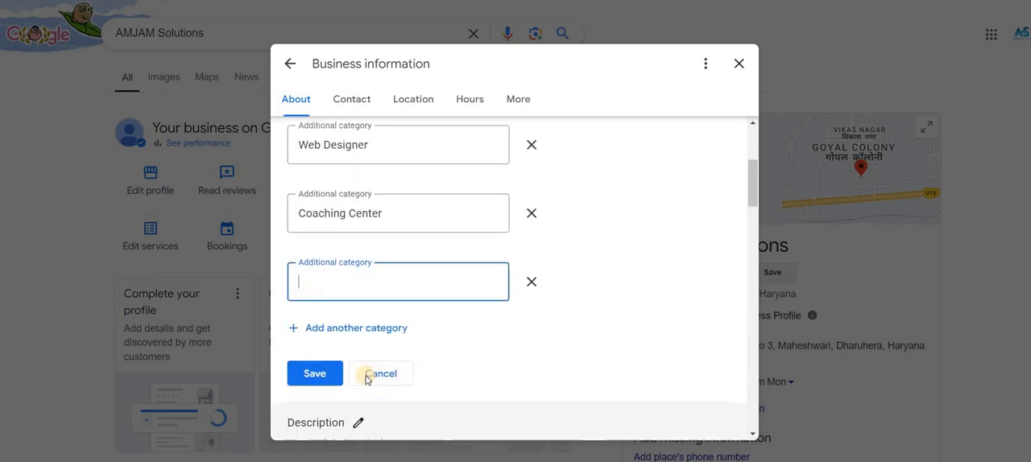
Try to find a "social media" category for the third additional entry, and clear the text.
text(social)
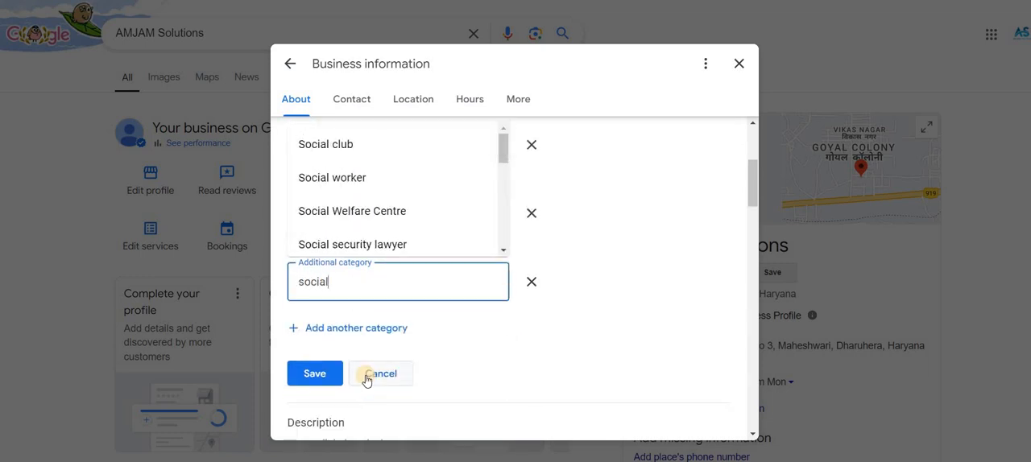
text( me)
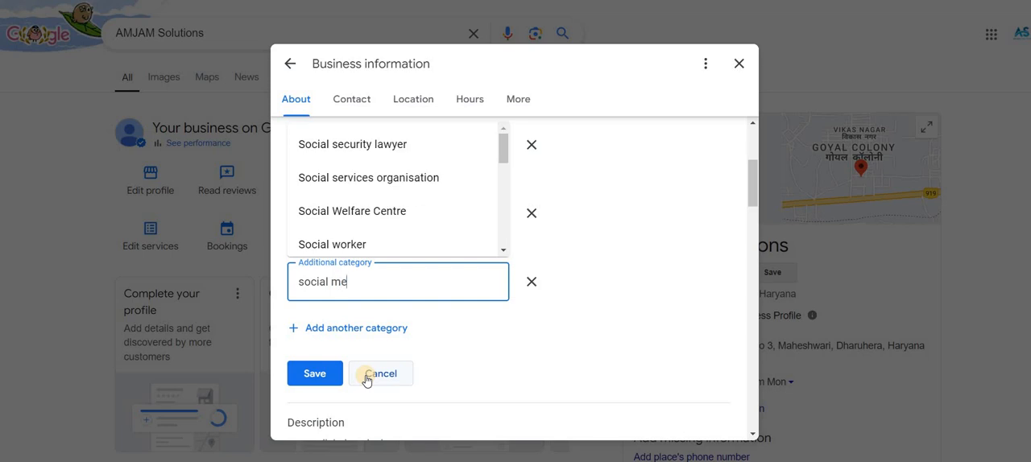
text(dia)
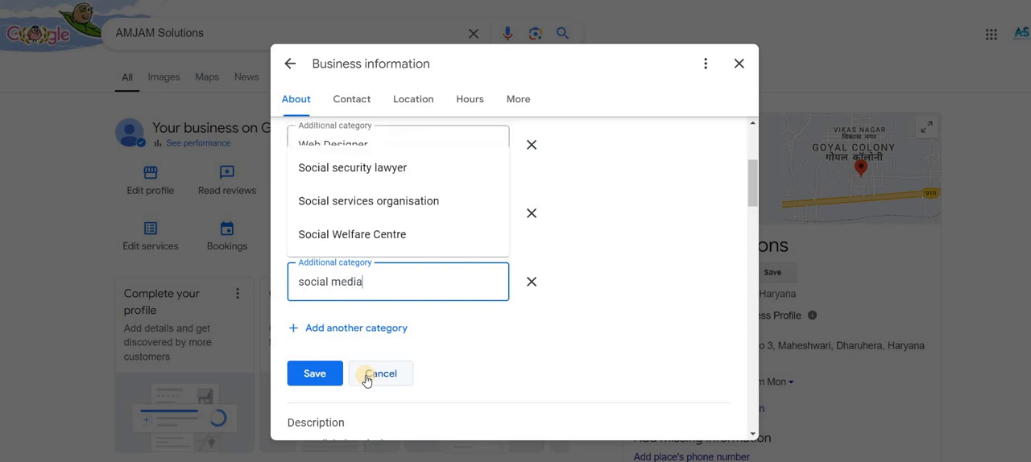
key(ctrl+a)
key(BackSpace)
Try to find a category starting with "digital" for the third additional entry, and clear the text.
text(di)
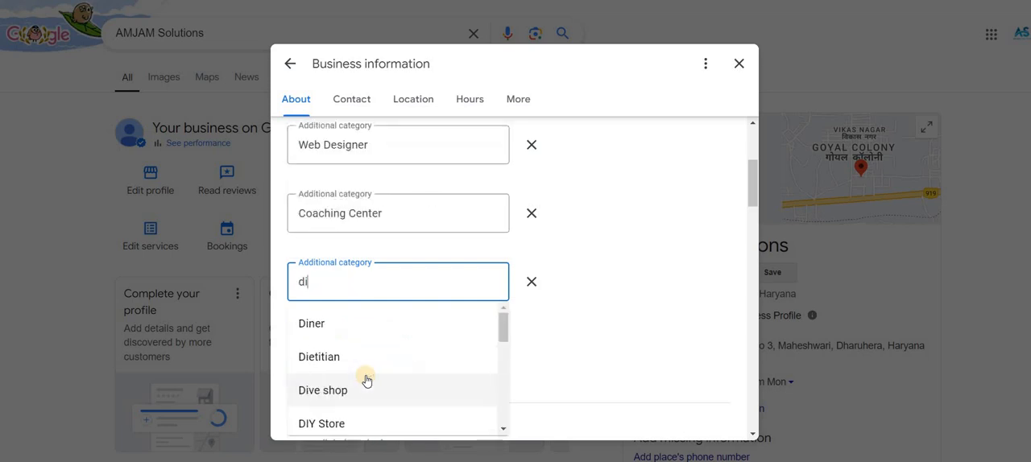
text(gita)
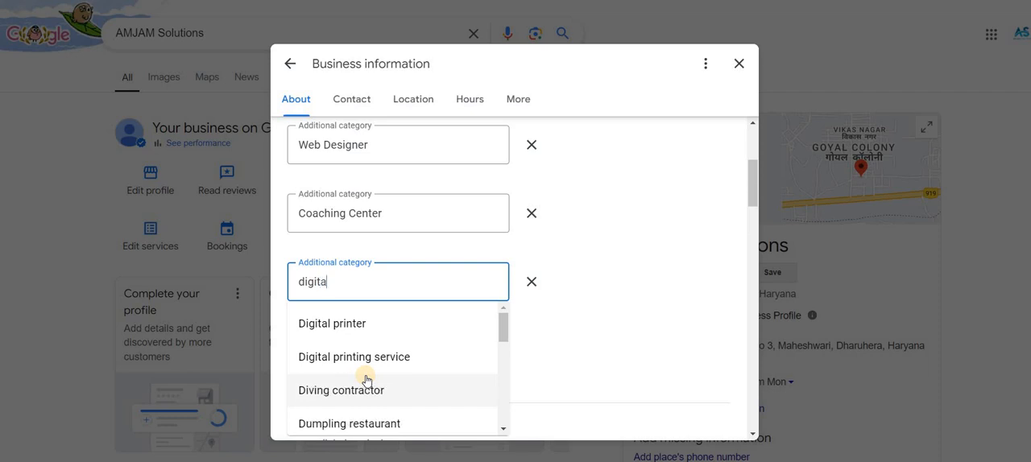
text(l ag)
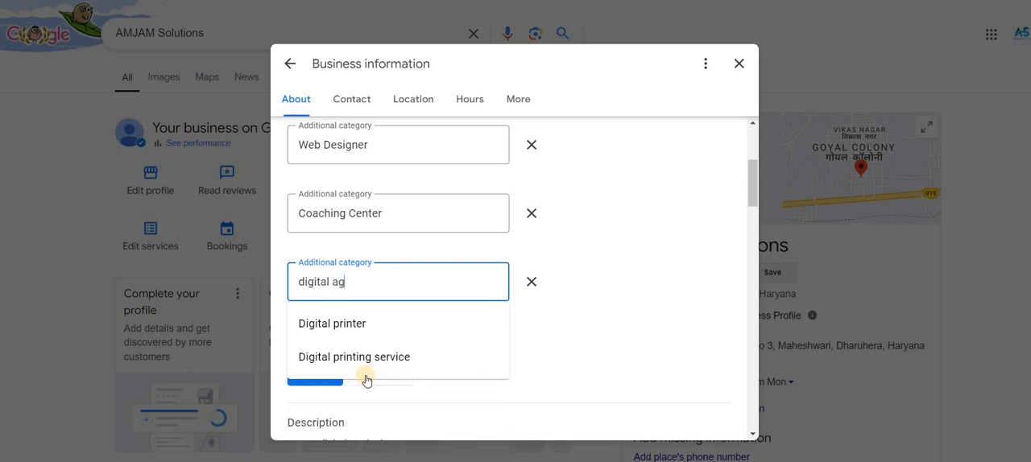
key(BackSpace)
key(BackSpace)
text(ma)
key(BackSpace)
key(BackSpace)
text(ma)
key(BackSpace)
key(BackSpace)
key(BackSpace)
key(BackSpace)
key(BackSpace)
key(BackSpace)
key(BackSpace)
key(BackSpace)
key(BackSpace)
key(BackSpace)
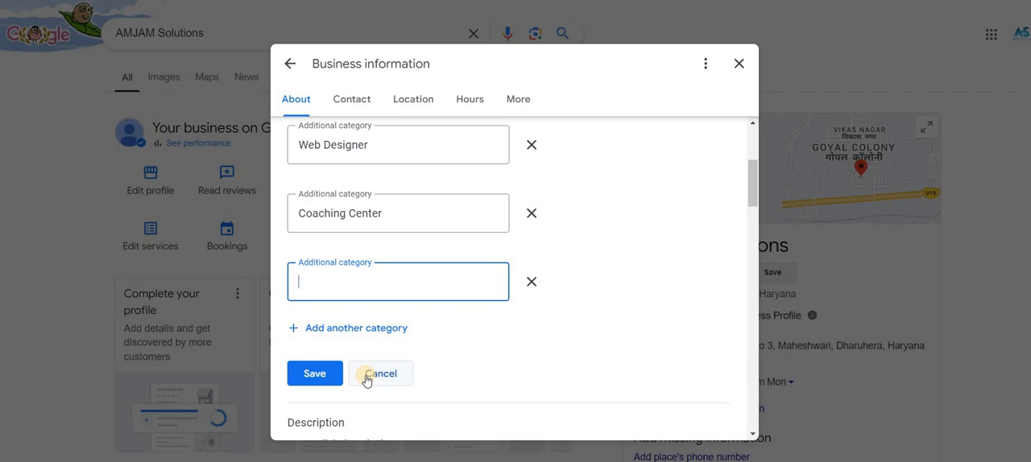
Search the category list for "web" and choose Web hosting company as the third additional category.
text(web)
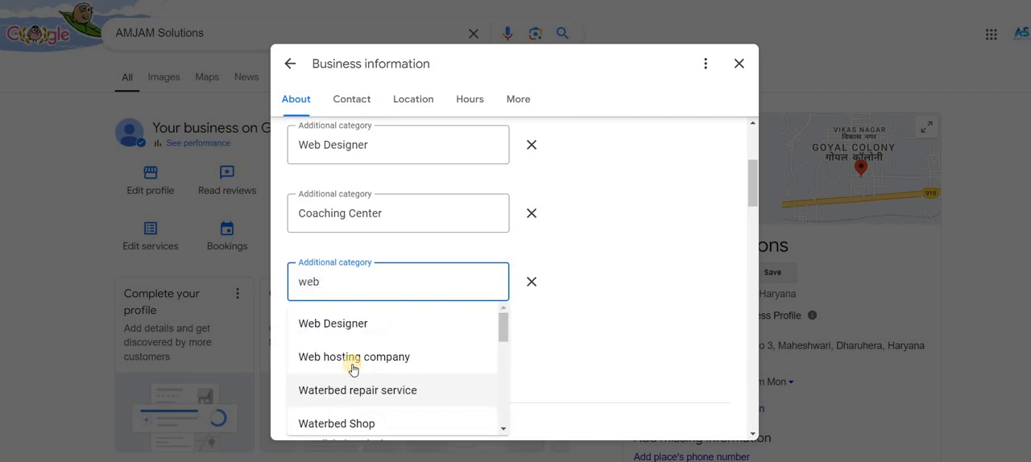
click(352, 367)
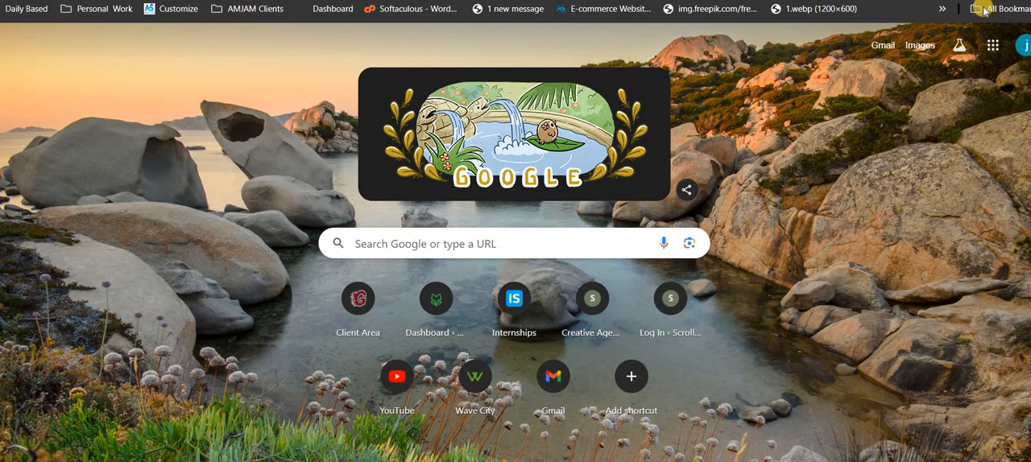
In the other browser window, look through the installed extensions, including GMB Everywhere, and close the list.
scroll(854, 202, down, 5)
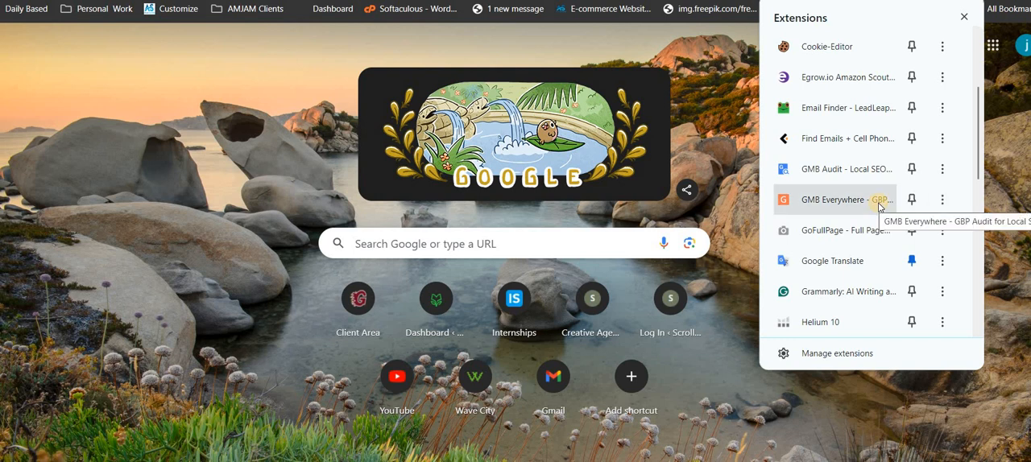
scroll(879, 208, down, 5)
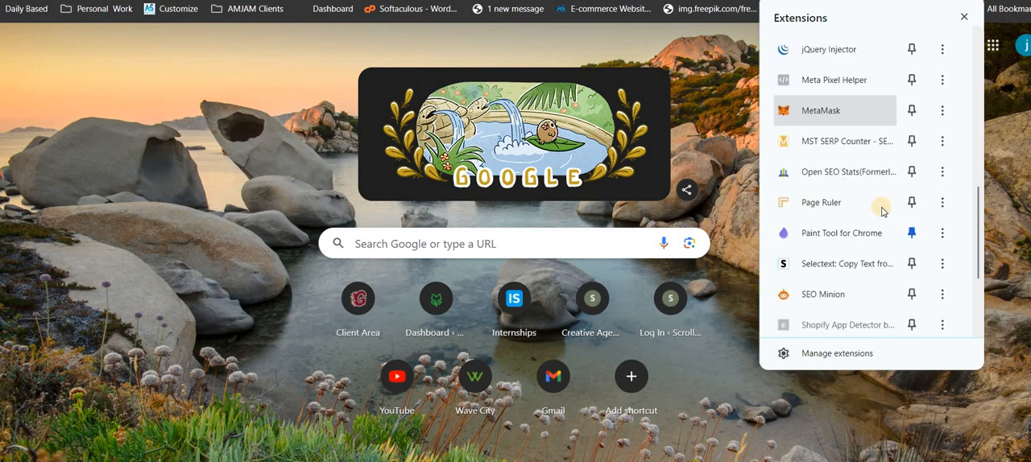
scroll(862, 244, down, 3)
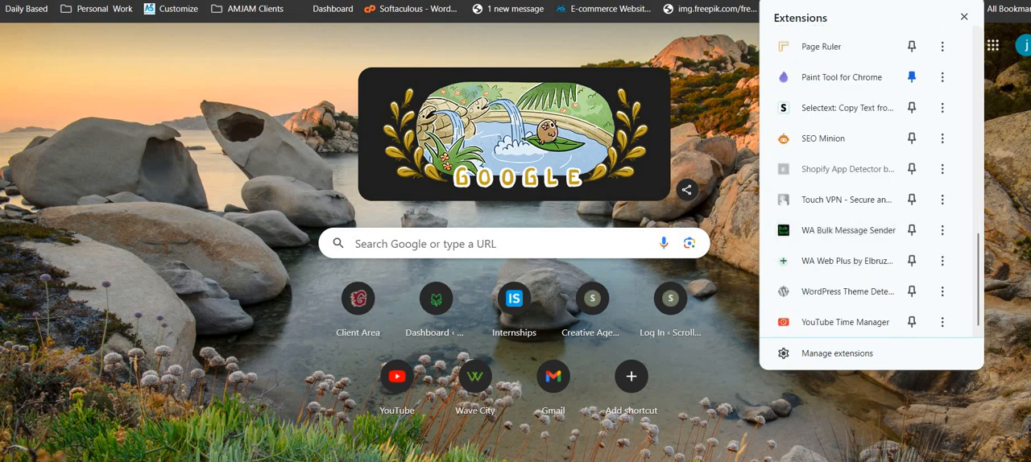
key(Escape)
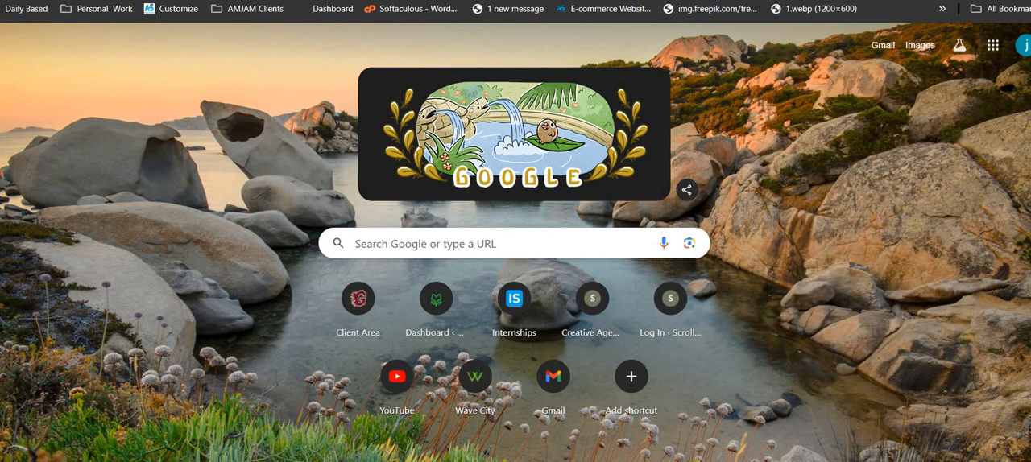
Search Google for "digital marketing agency" and examine the GMB categories of the listings in Google Maps.
text(digitla)
key(BackSpace)
key(BackSpace)
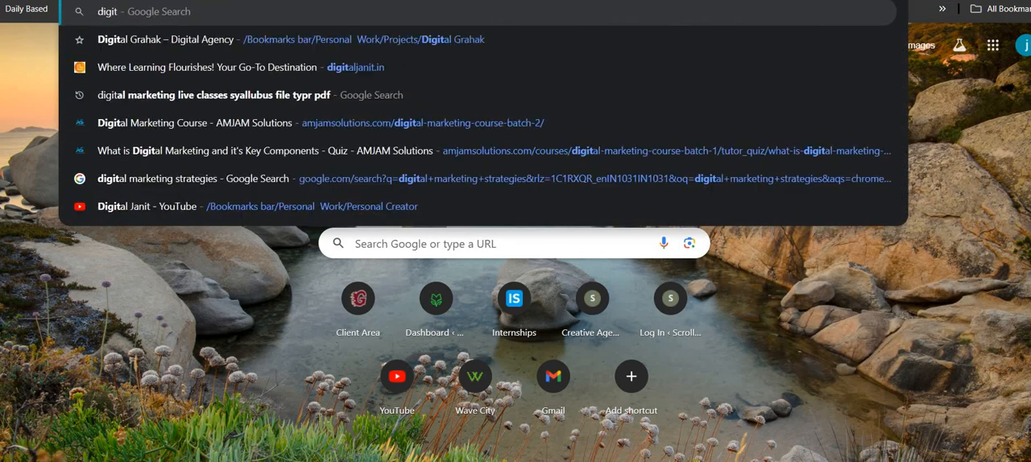
text(al marke)
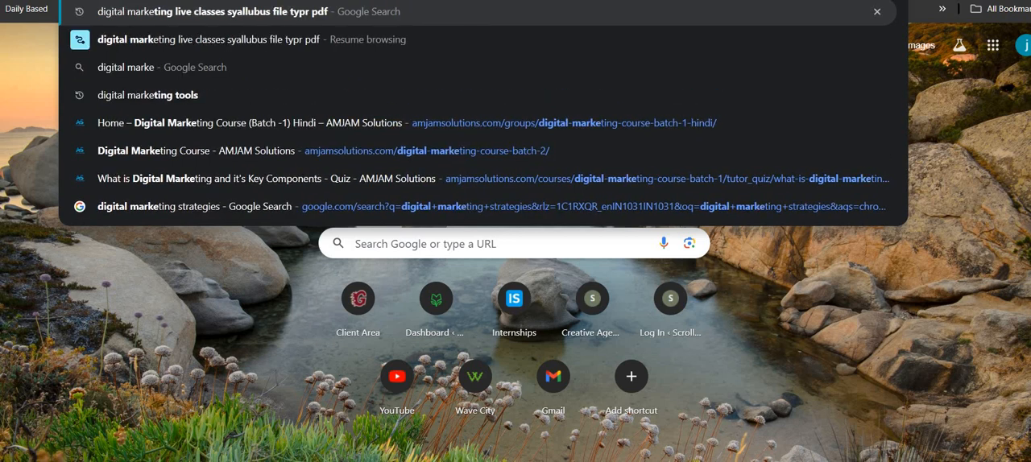
text(ting agenc)
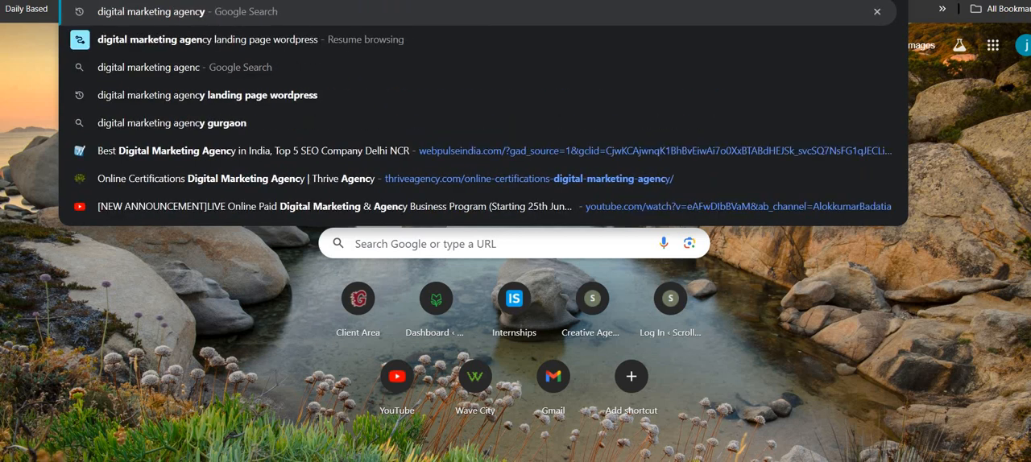
key(Return)
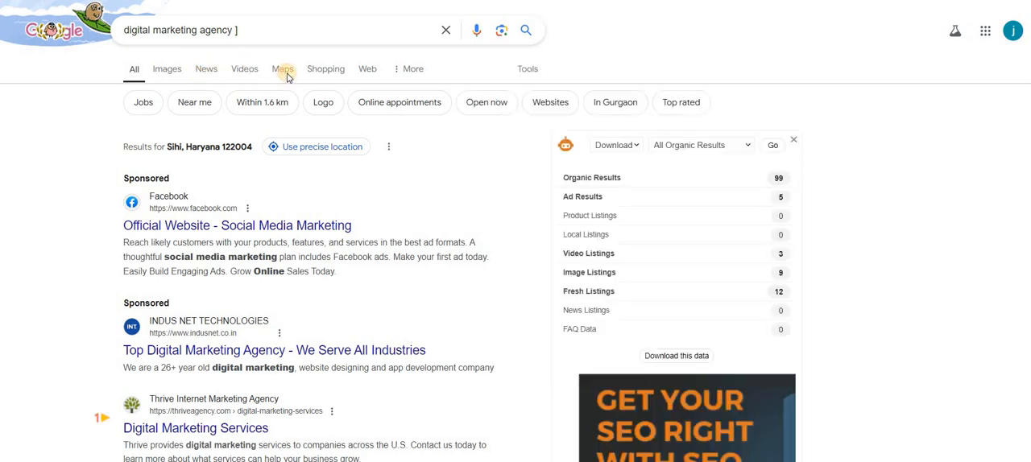
click(283, 70)
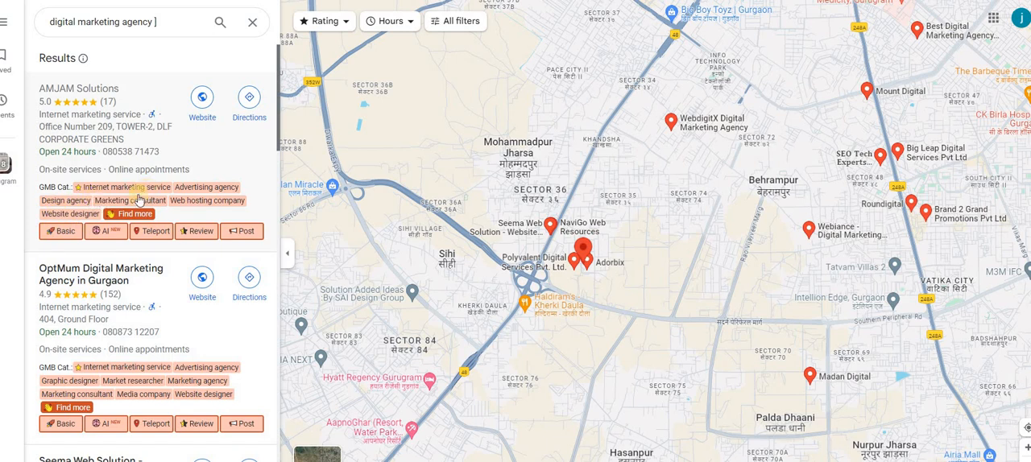
scroll(140, 194, down, 1)
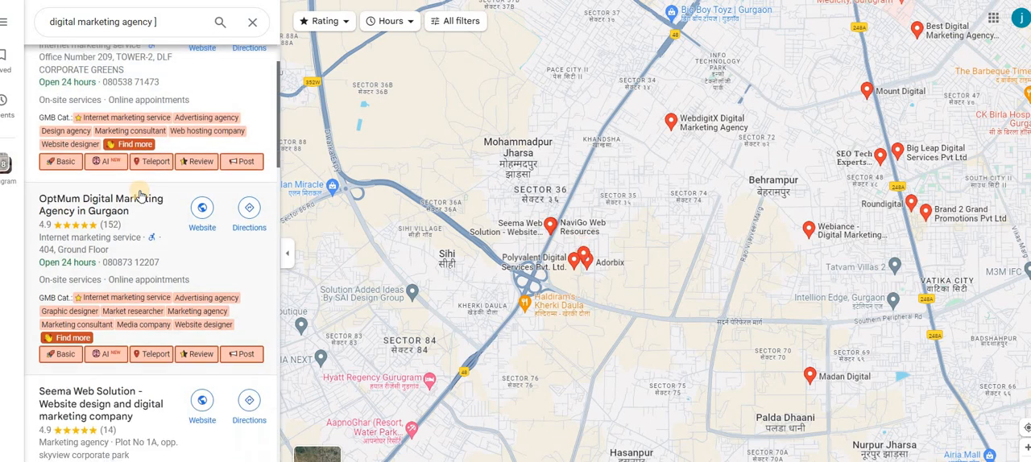
Review the GMB categories on the AMJAM Solutions listing and look through the installed browser extensions for GMB Everywhere.
scroll(149, 28, up, 1)
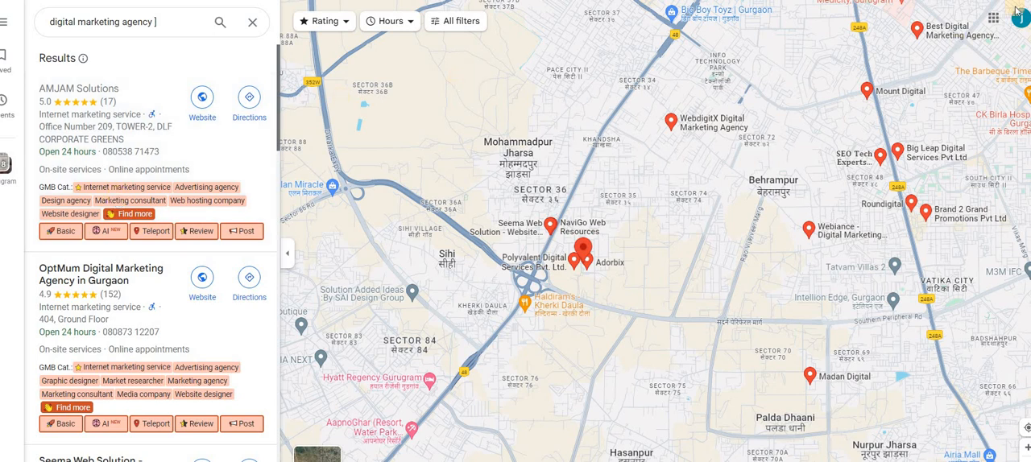
click(971, 0)
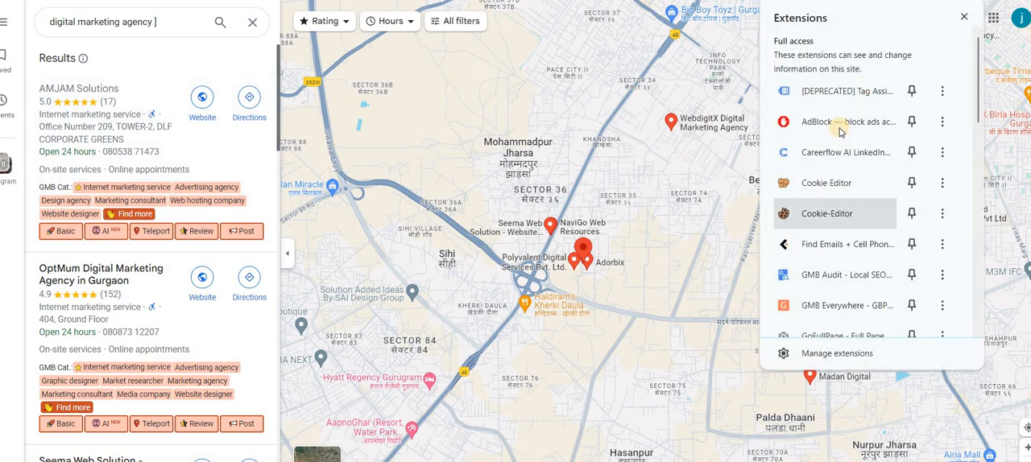
scroll(810, 239, down, 2)
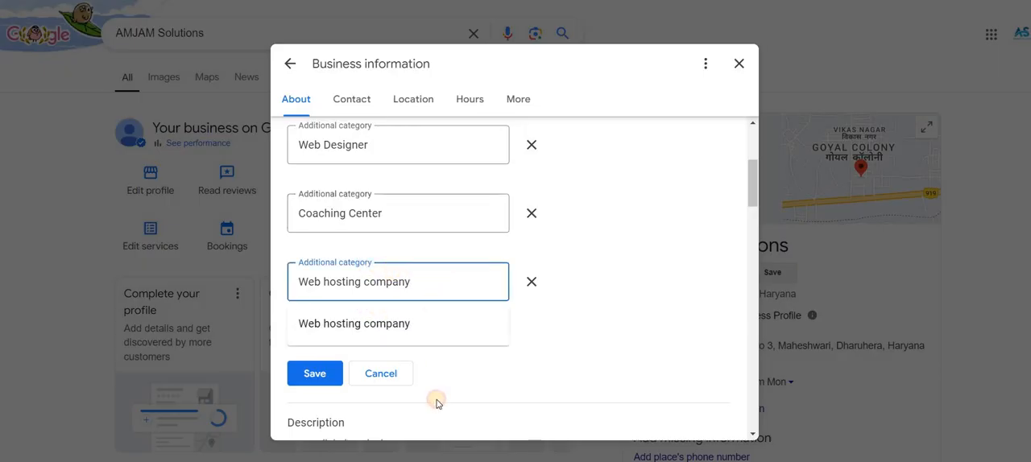
In the Business information window, confirm Web hosting company as the third additional category and save the categories.
click(325, 316)
click(324, 376)
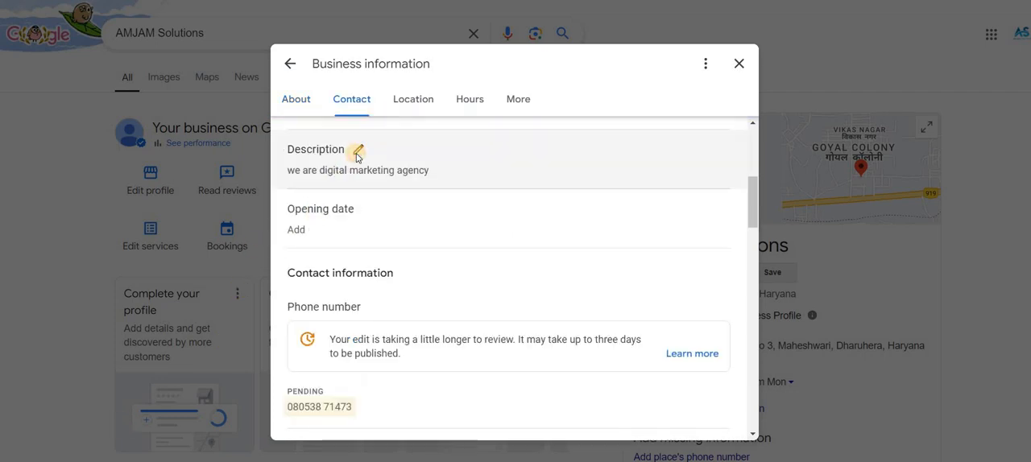
Try to replace the business description with the suggested description, and discard the edit.
click(357, 153)
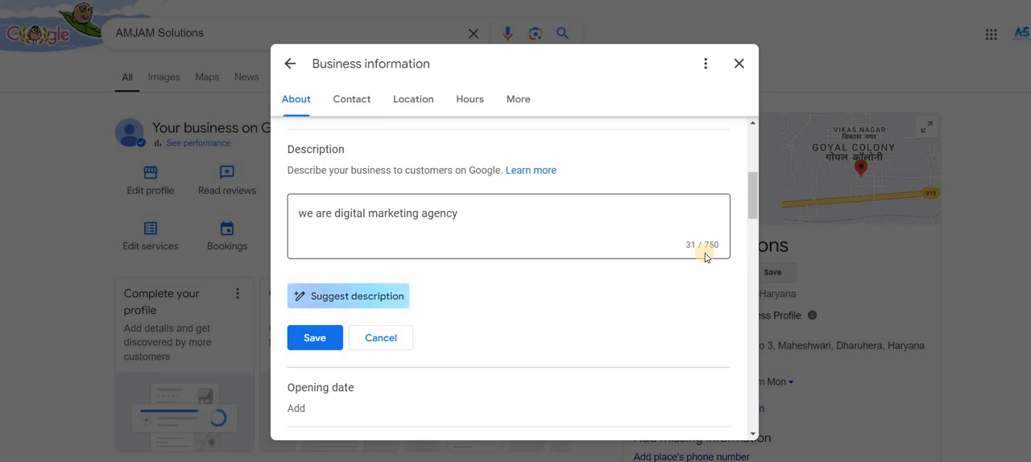
click(326, 299)
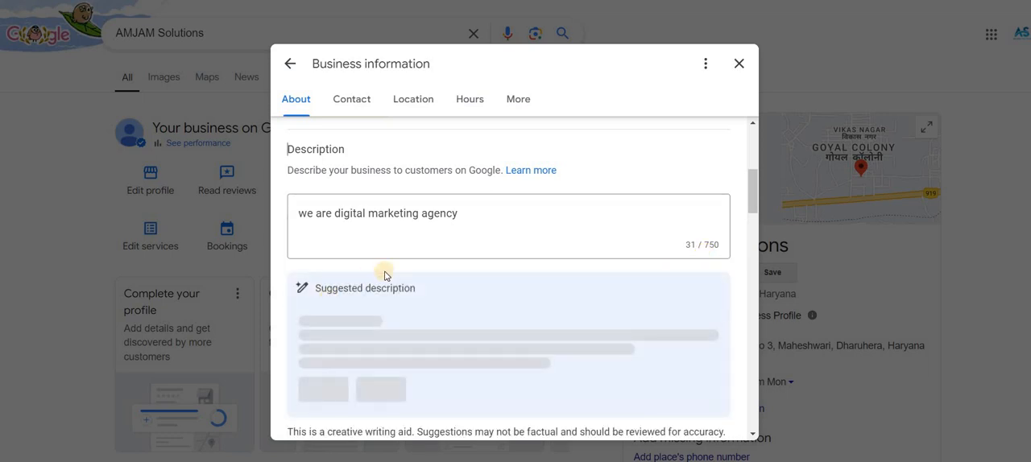
scroll(392, 270, down, 1)
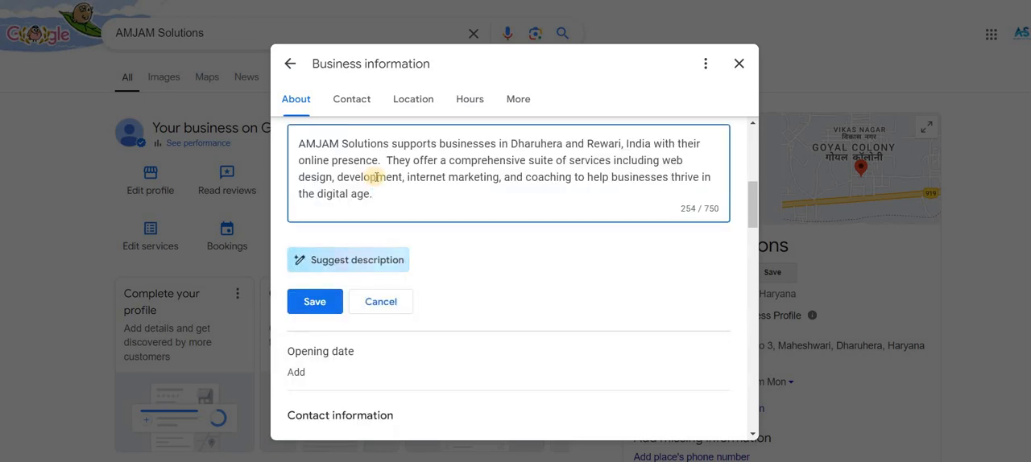
click(315, 303)
scroll(315, 306, down, 1)
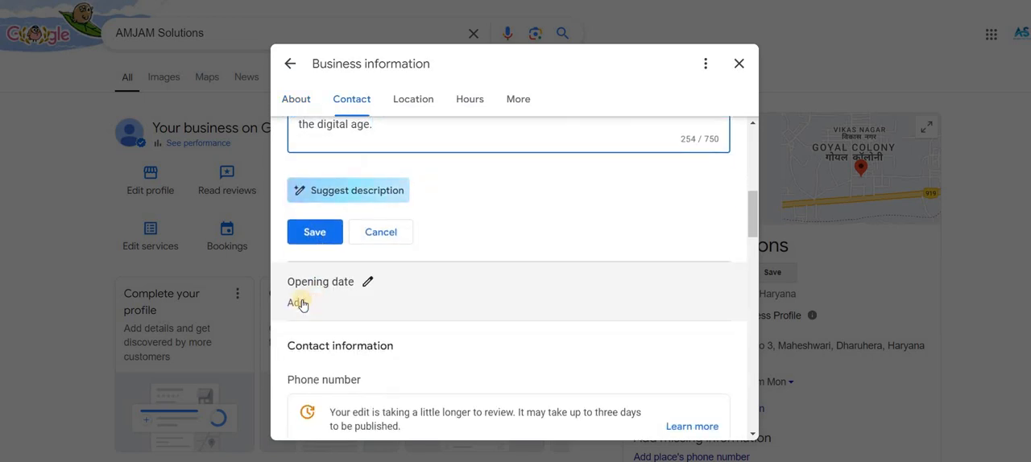
click(368, 286)
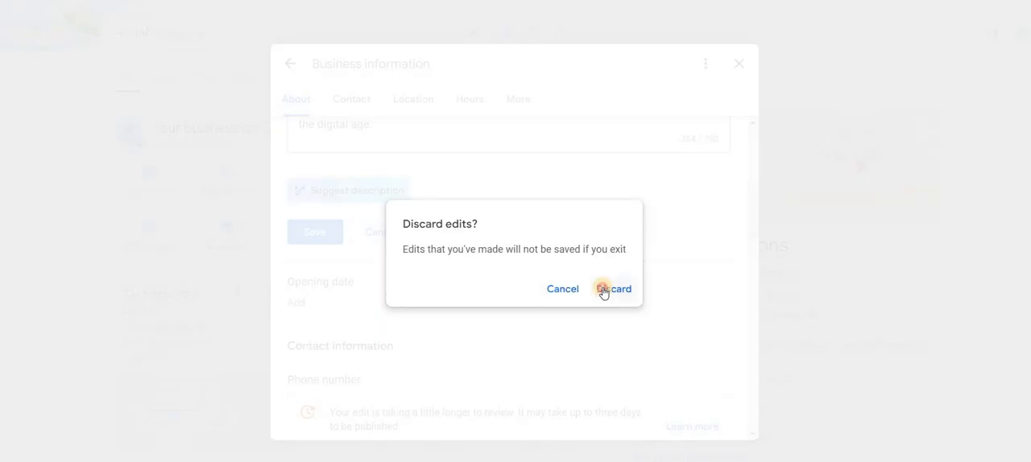
click(603, 291)
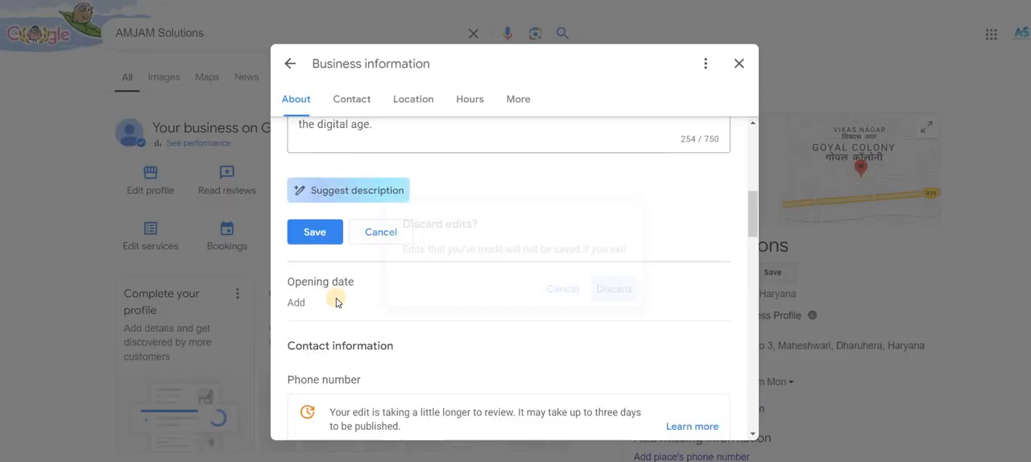
Open the business's opening date for editing and look at its year, month and day fields.
click(333, 297)
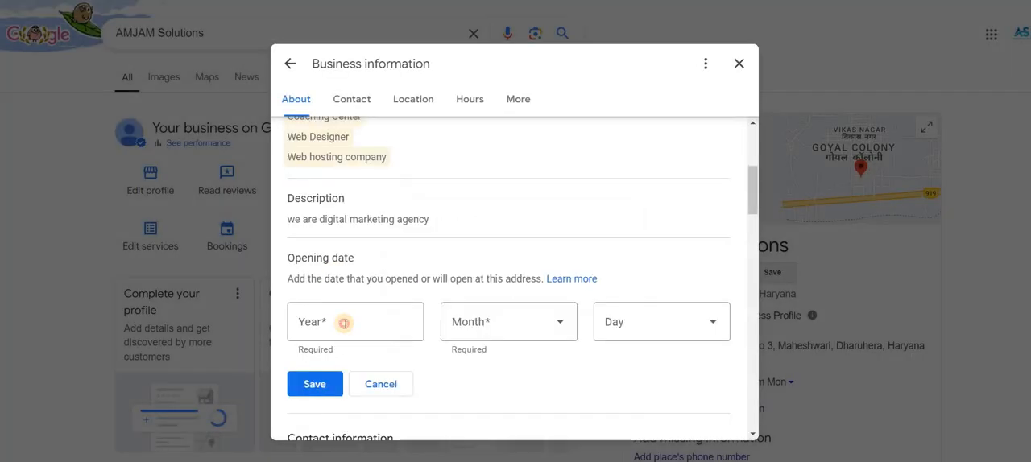
click(344, 323)
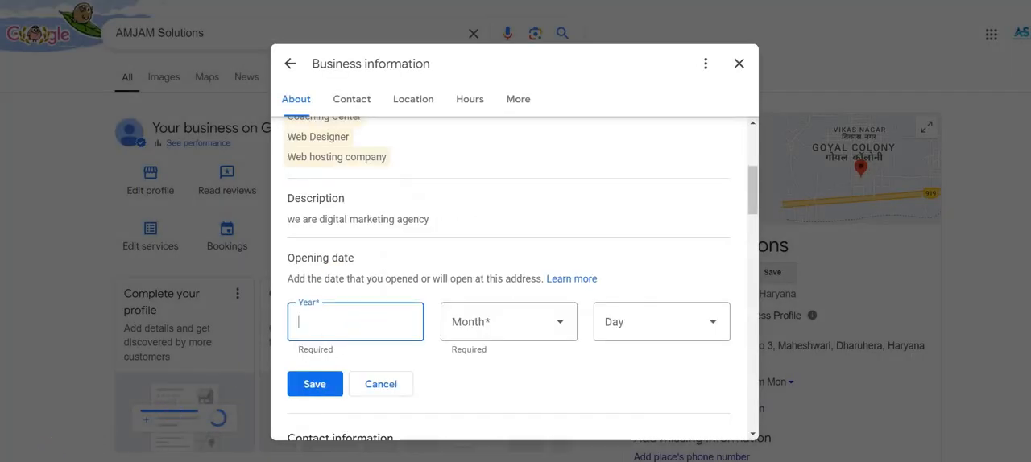
click(249, 385)
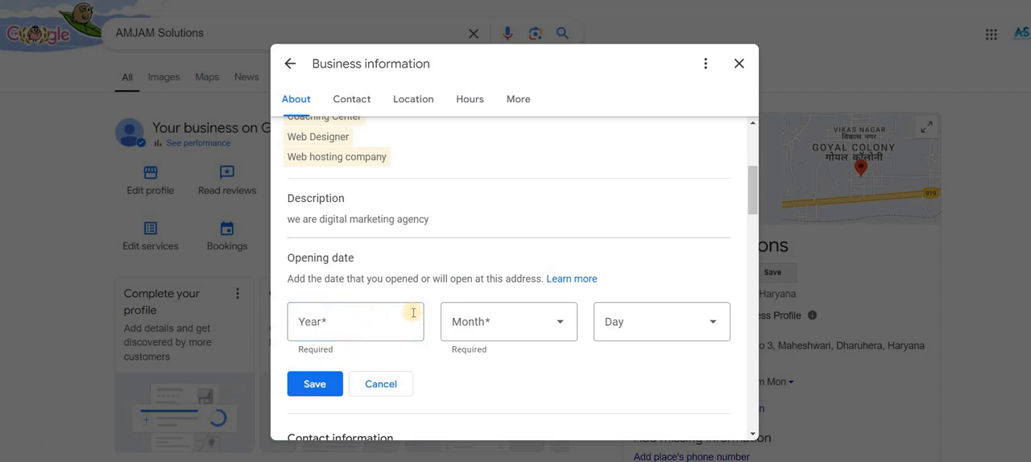
Review the contact information, website and business location of the profile.
scroll(328, 311, down, 4)
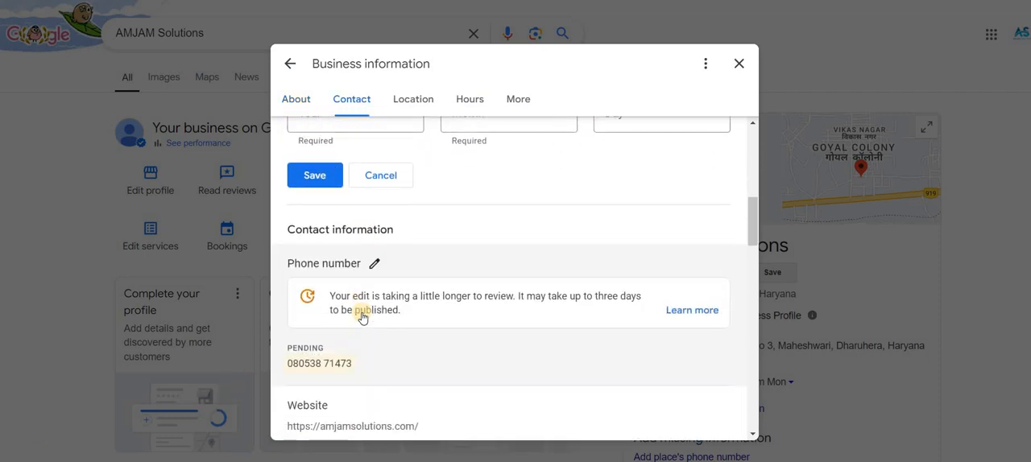
scroll(318, 241, down, 2)
scroll(525, 244, up, 3)
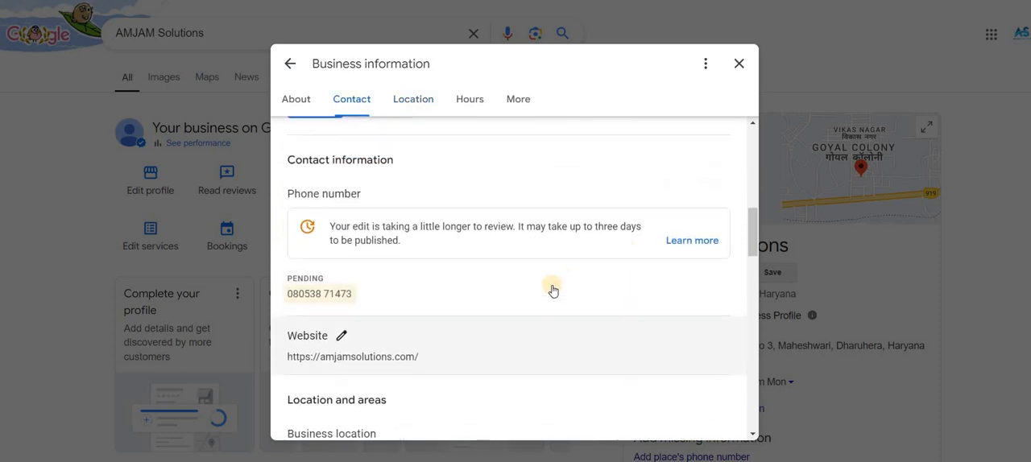
scroll(525, 295, down, 4)
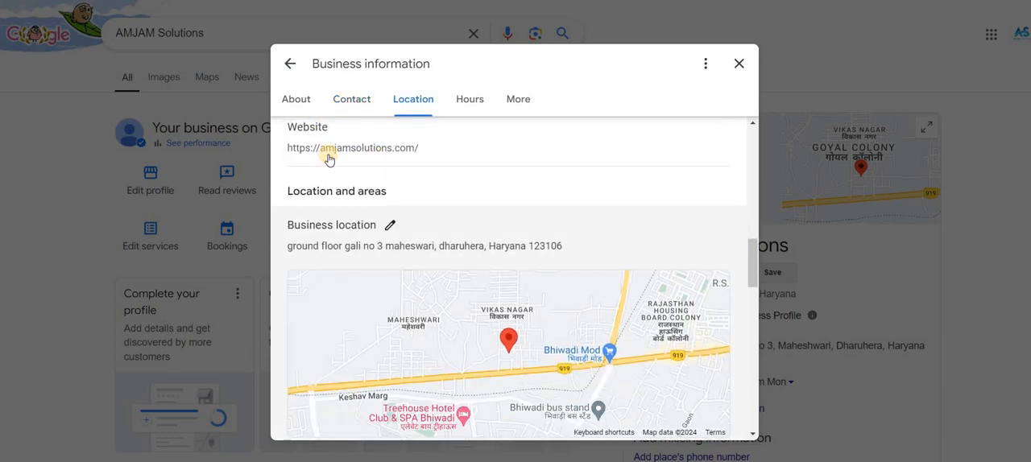
scroll(358, 189, down, 2)
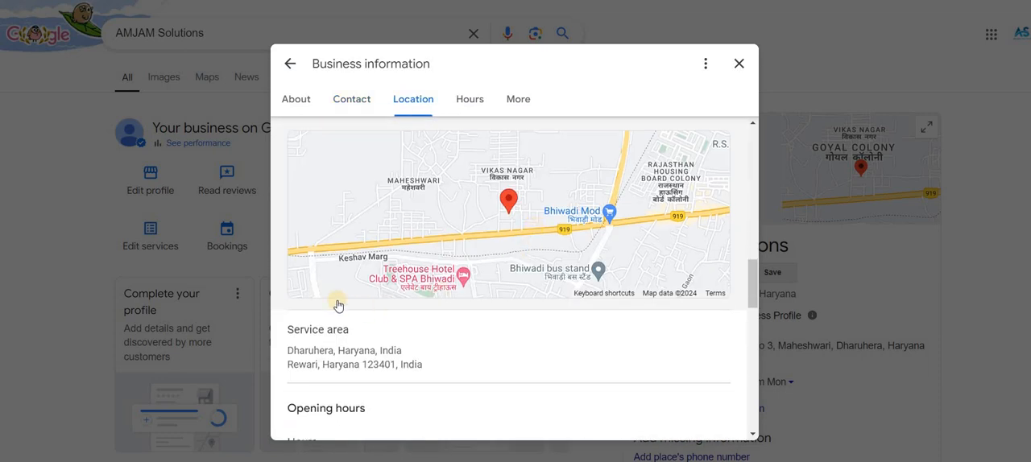
Open the service area for editing and examine the suggested and selected service areas.
scroll(359, 252, down, 1)
click(360, 311)
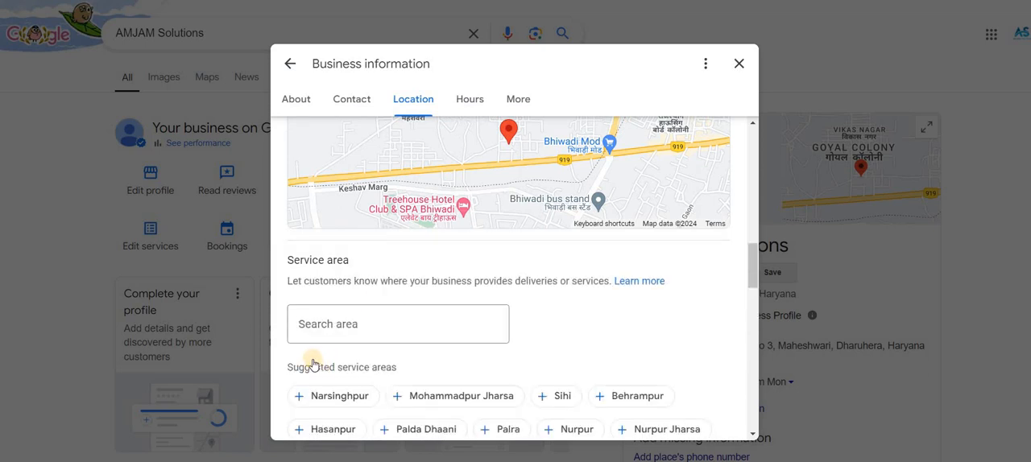
scroll(452, 332, down, 3)
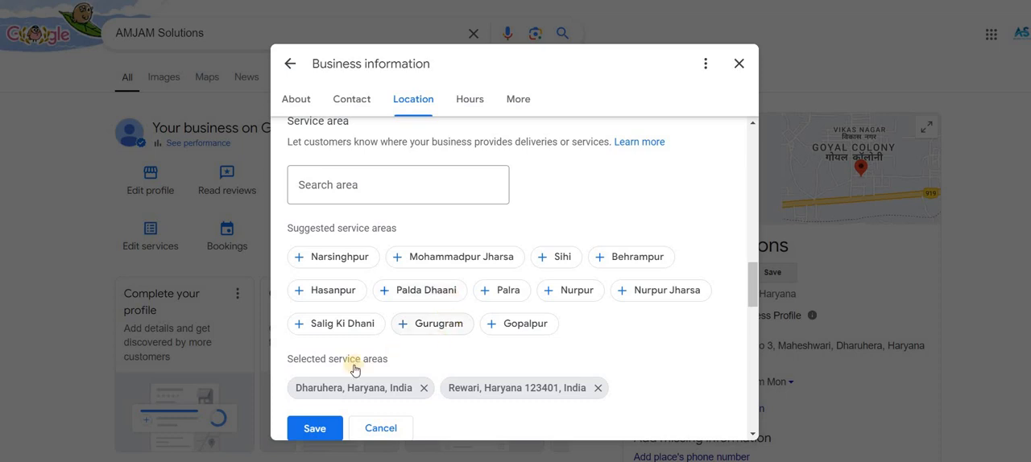
scroll(392, 368, down, 4)
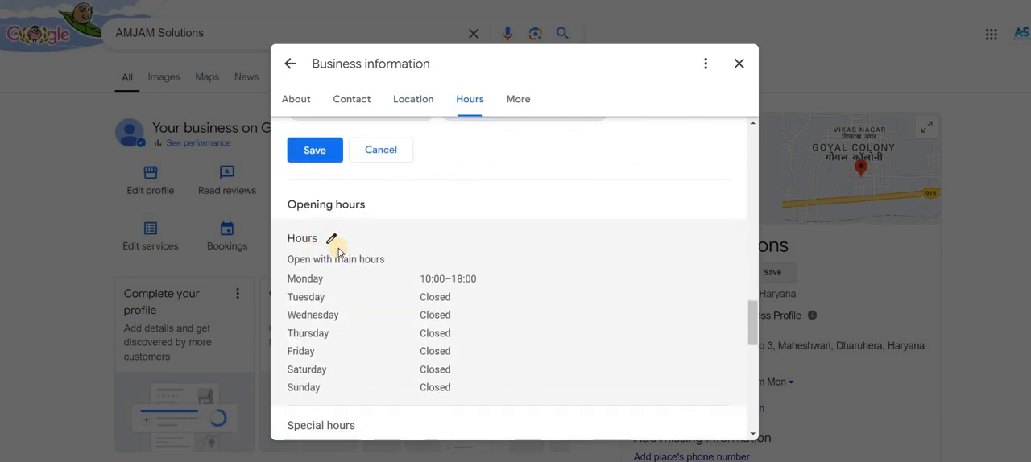
Open the main opening hours for editing and examine the opening status options and the weekly schedule.
click(331, 239)
scroll(329, 284, down, 1)
scroll(364, 267, up, 1)
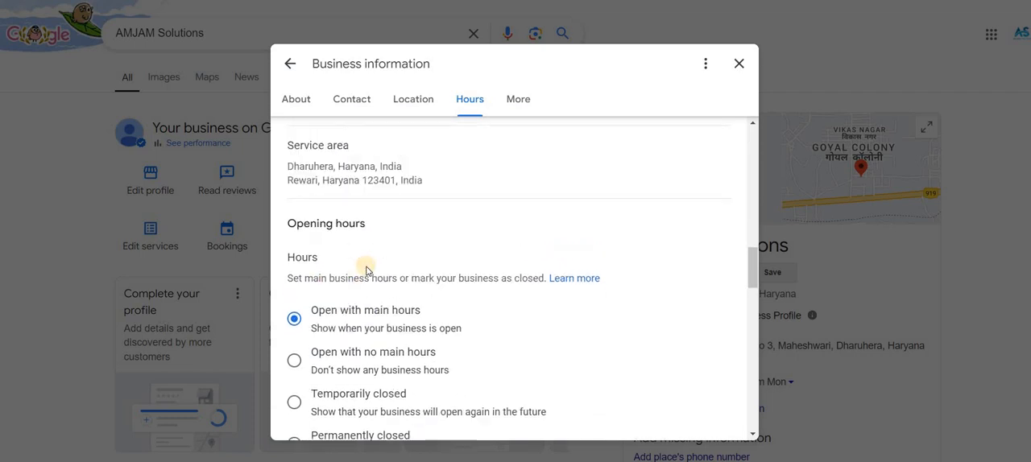
scroll(357, 269, down, 4)
scroll(376, 281, down, 3)
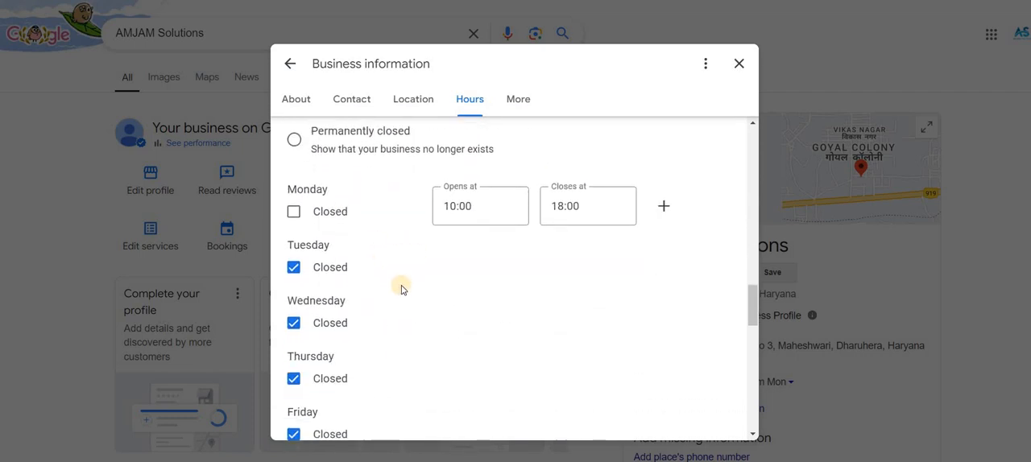
scroll(363, 288, down, 2)
scroll(302, 268, up, 2)
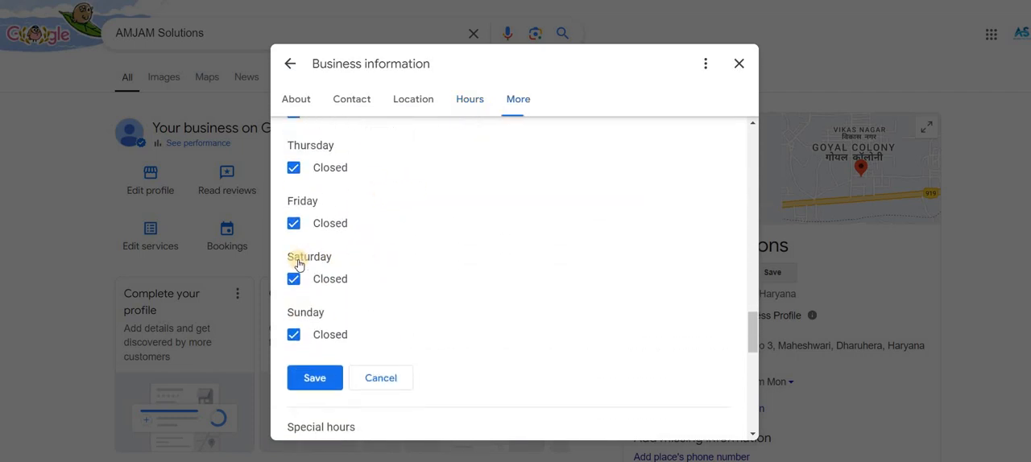
Try to mark Thursday as open from 09:00 to 17:00, and discard the opening hours edit.
click(295, 266)
scroll(333, 295, down, 4)
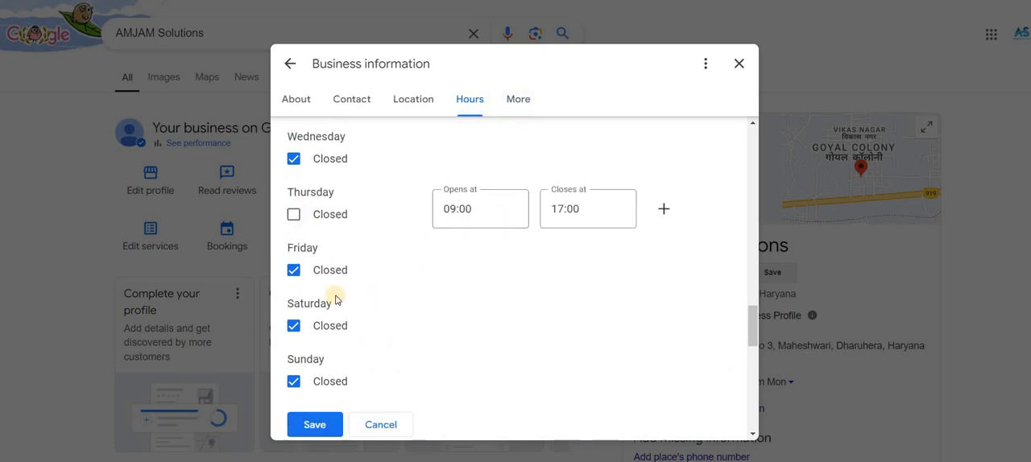
click(328, 268)
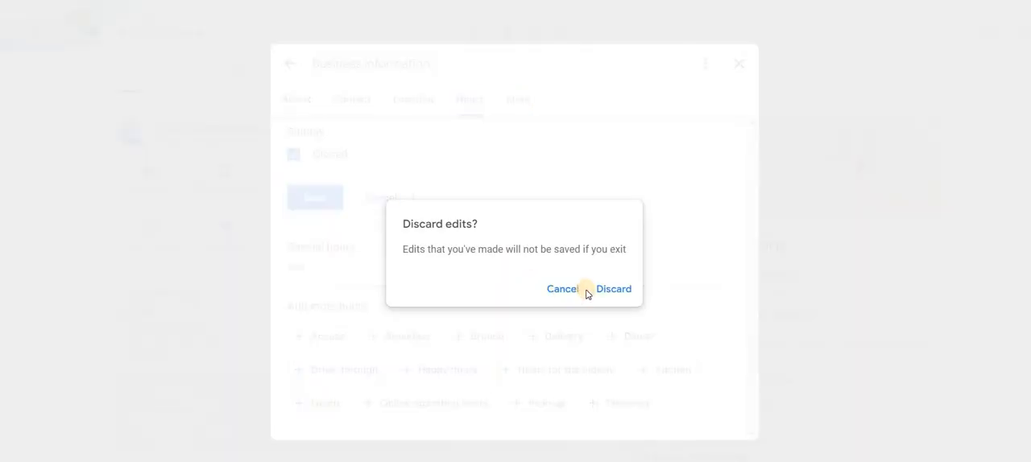
click(578, 297)
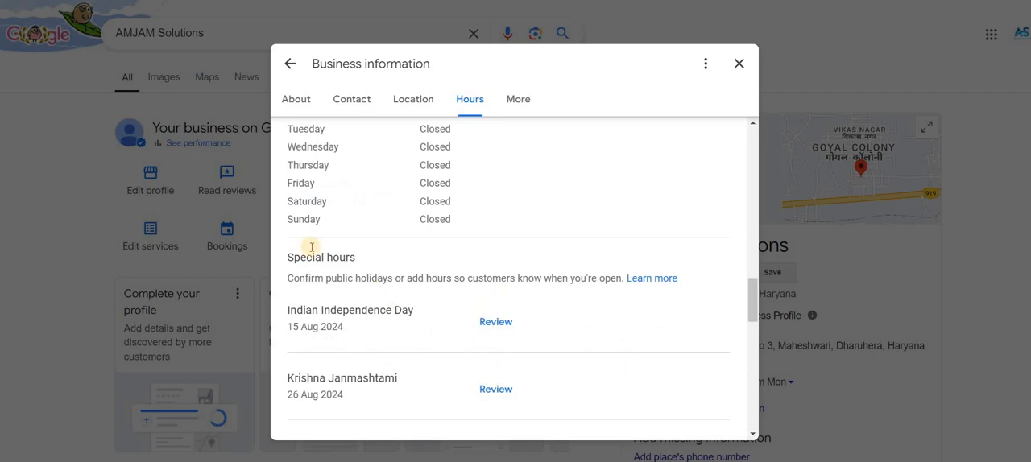
Look through the public holidays offered under the special hours and the additional hour types.
scroll(355, 270, down, 1)
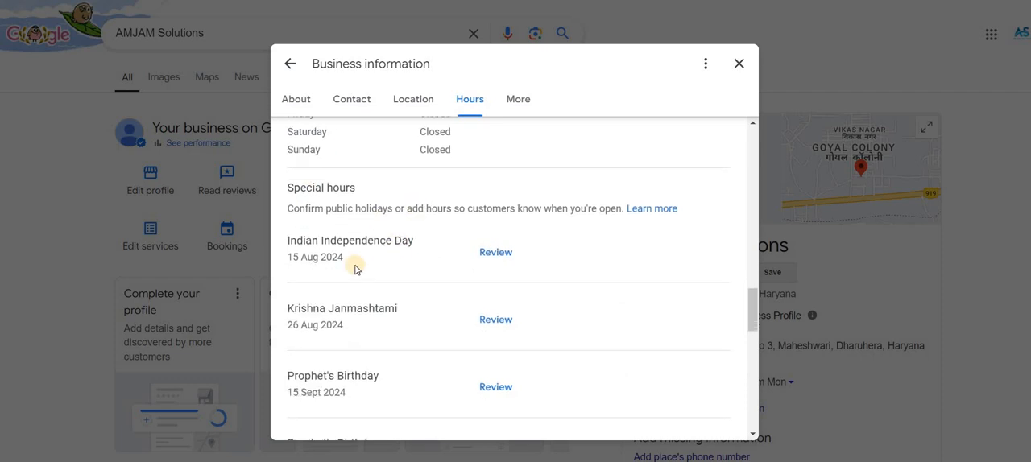
scroll(365, 276, down, 1)
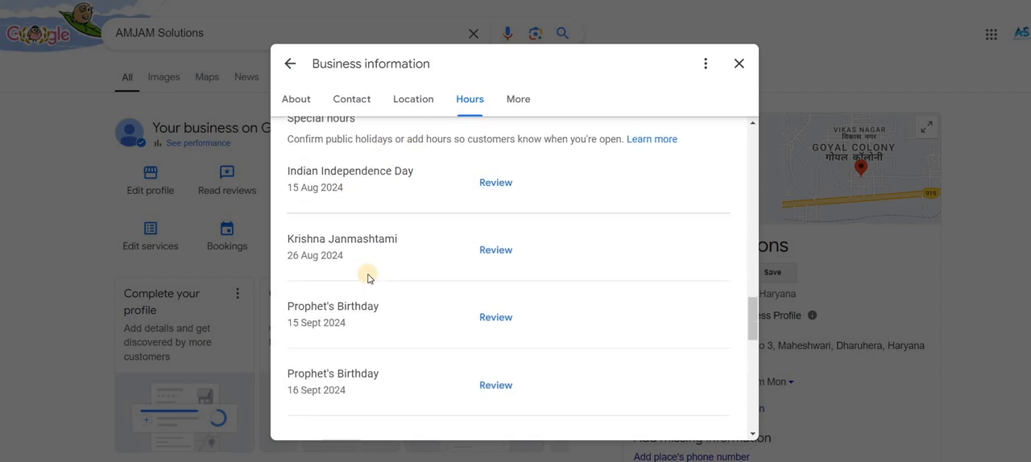
scroll(367, 278, down, 4)
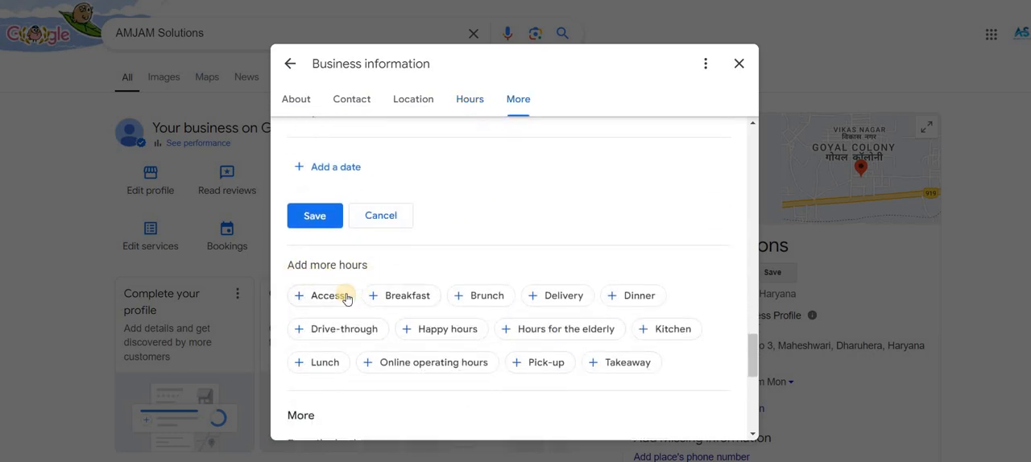
Open the Breakfast hours from the additional hour types and examine their weekly schedule.
click(388, 297)
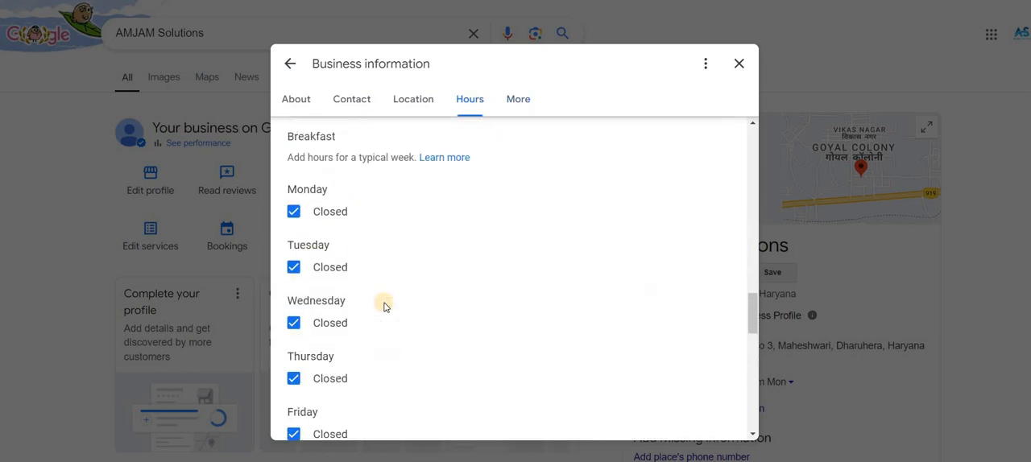
scroll(384, 306, down, 2)
scroll(385, 307, up, 3)
scroll(384, 306, up, 1)
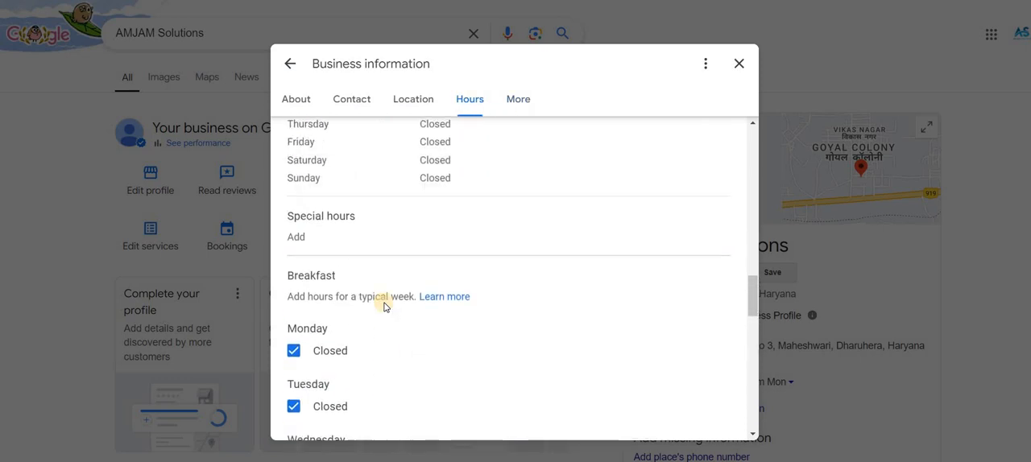
scroll(384, 300, down, 8)
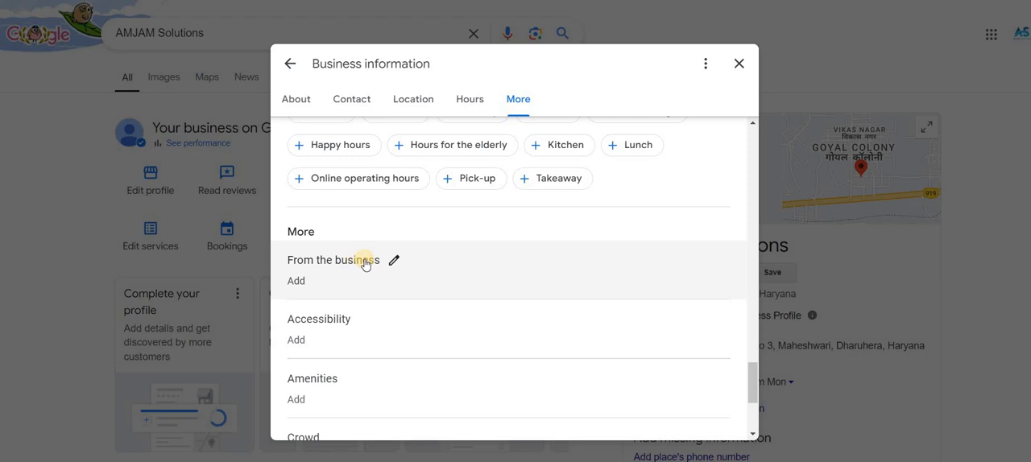
Open the From the business attributes for editing and look through the accessibility, amenities, crowd, planning and service option attributes.
scroll(388, 201, down, 1)
click(389, 200)
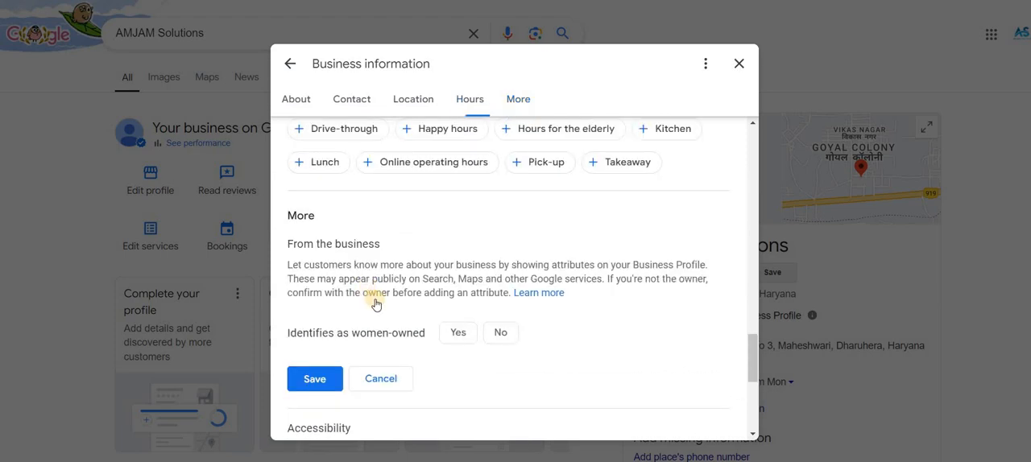
scroll(383, 278, down, 1)
scroll(342, 241, down, 2)
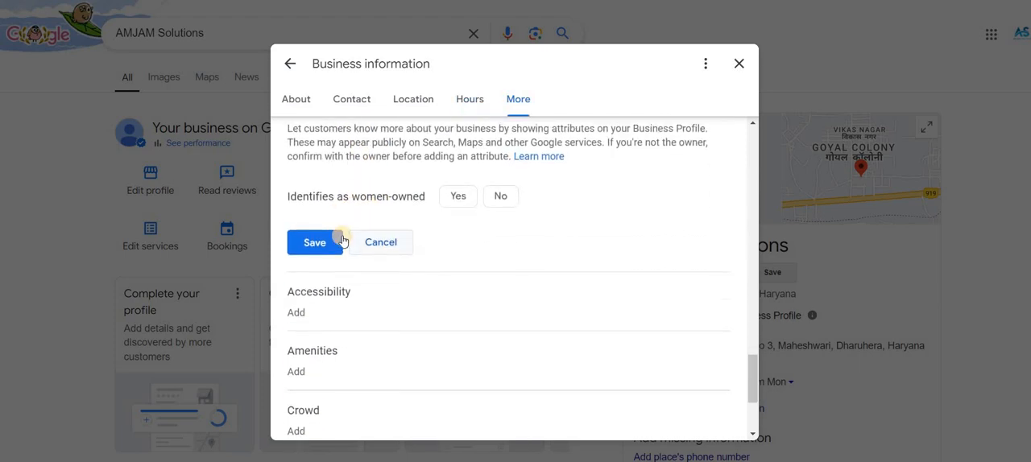
scroll(343, 245, down, 2)
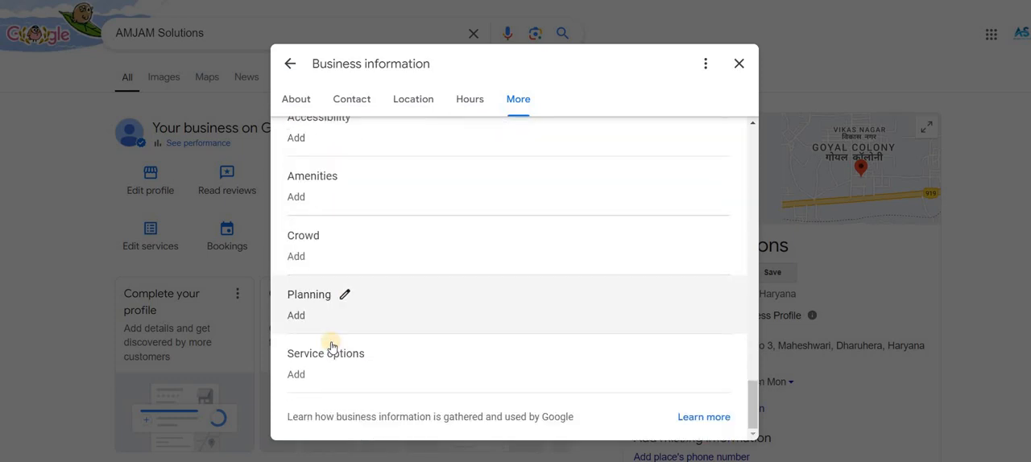
Open the service options and planning attributes for editing and examine the appointment and on-site service choices.
click(355, 368)
scroll(338, 373, down, 1)
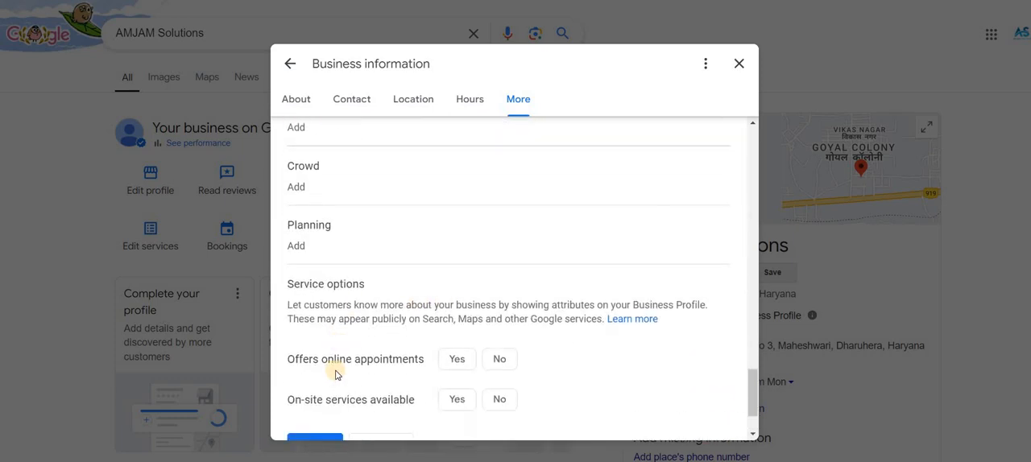
click(456, 399)
scroll(411, 362, down, 1)
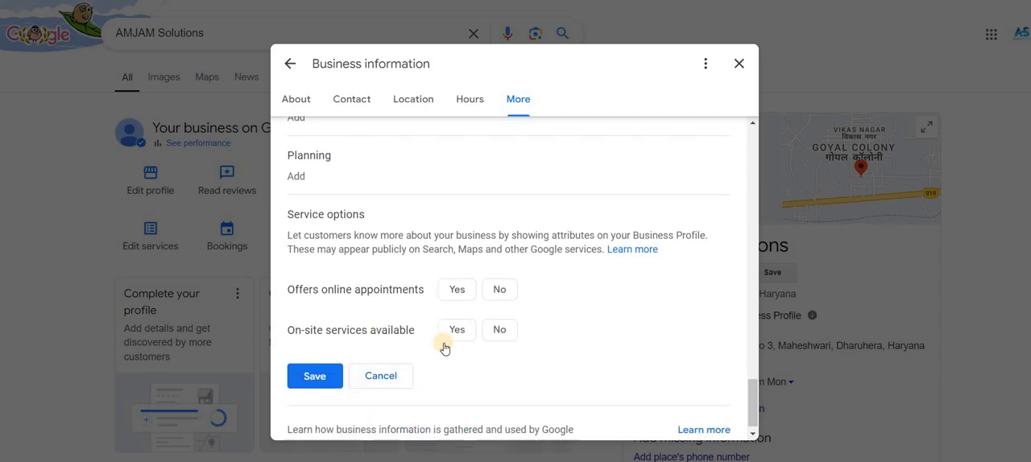
scroll(414, 339, up, 2)
click(419, 318)
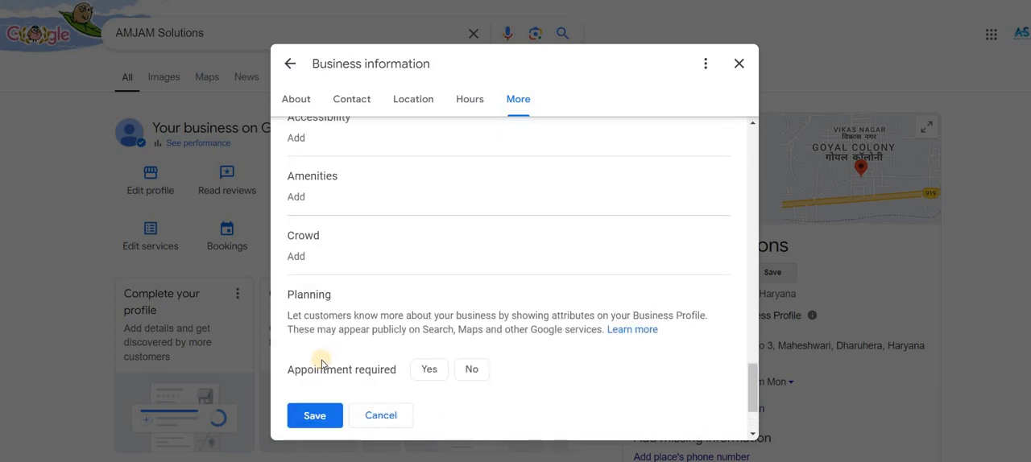
click(445, 372)
Open the crowd, amenities and accessibility attributes for editing in turn and examine the choices each one offers.
click(355, 262)
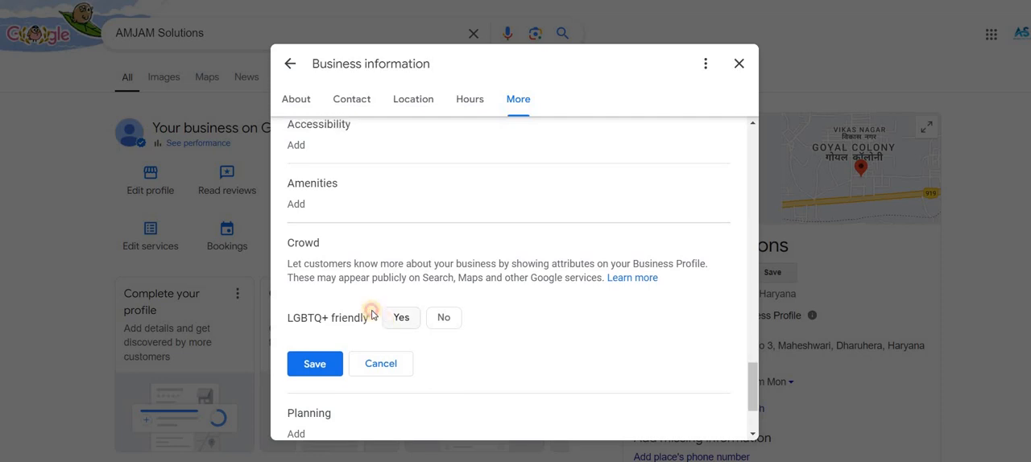
scroll(378, 322, up, 2)
click(382, 333)
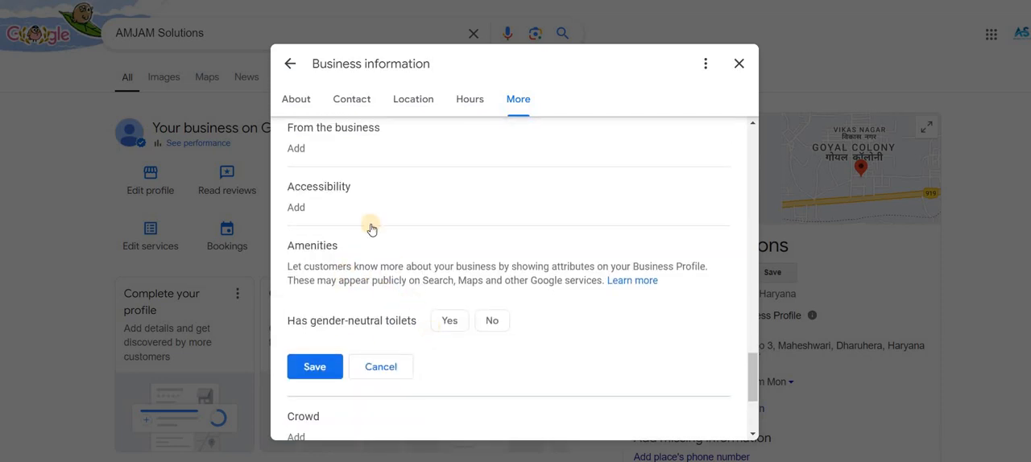
click(370, 221)
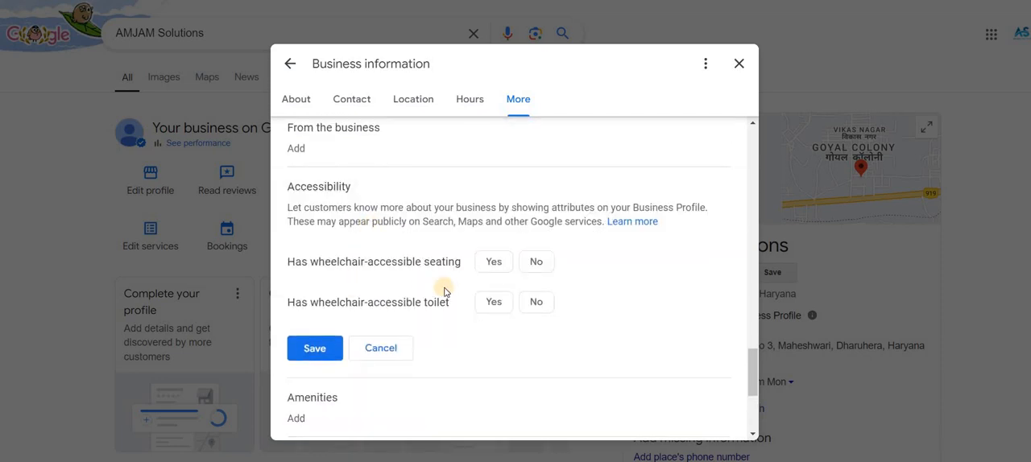
scroll(386, 238, up, 1)
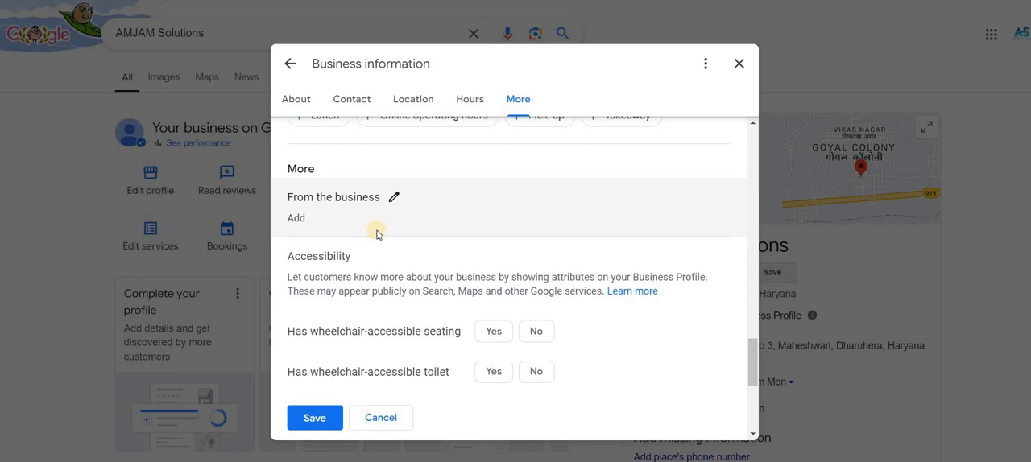
Review the business information from the categories and contact details through to the opening hours and attributes, and close the editor.
scroll(376, 234, up, 10)
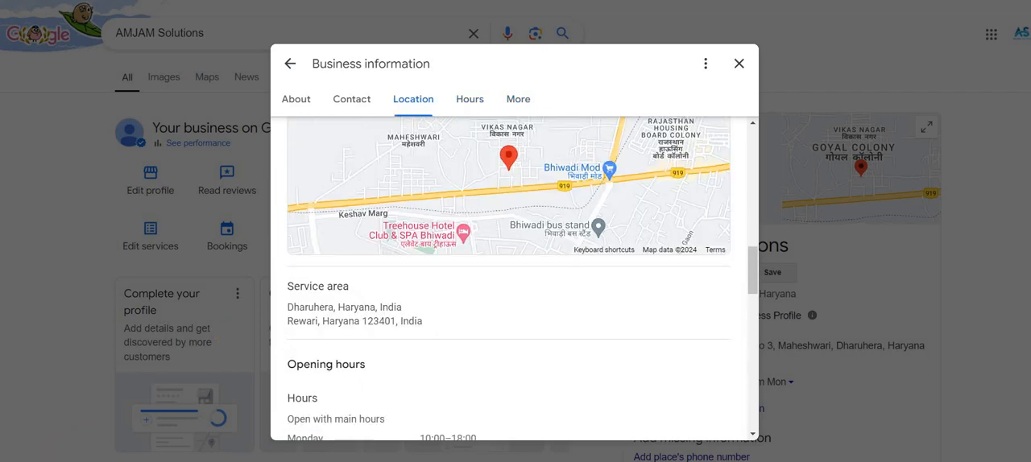
scroll(315, 226, up, 5)
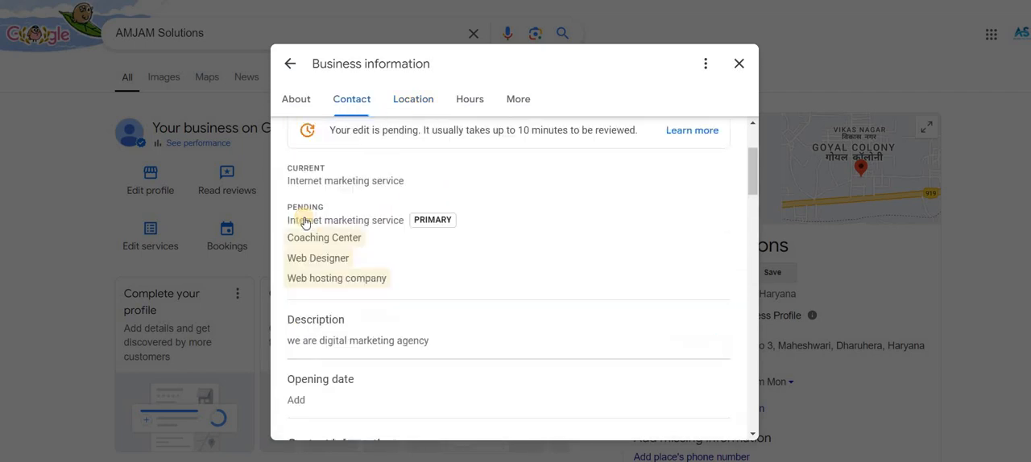
scroll(362, 212, up, 2)
scroll(414, 288, down, 4)
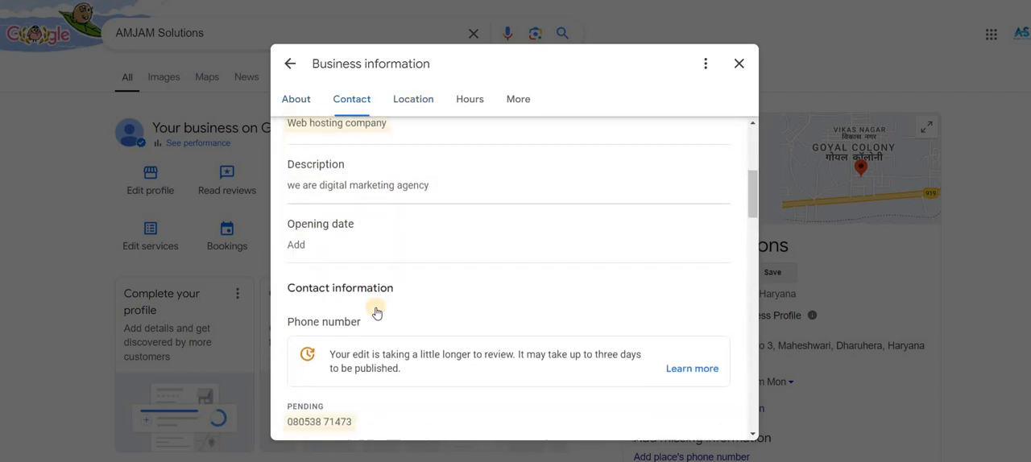
scroll(377, 313, down, 10)
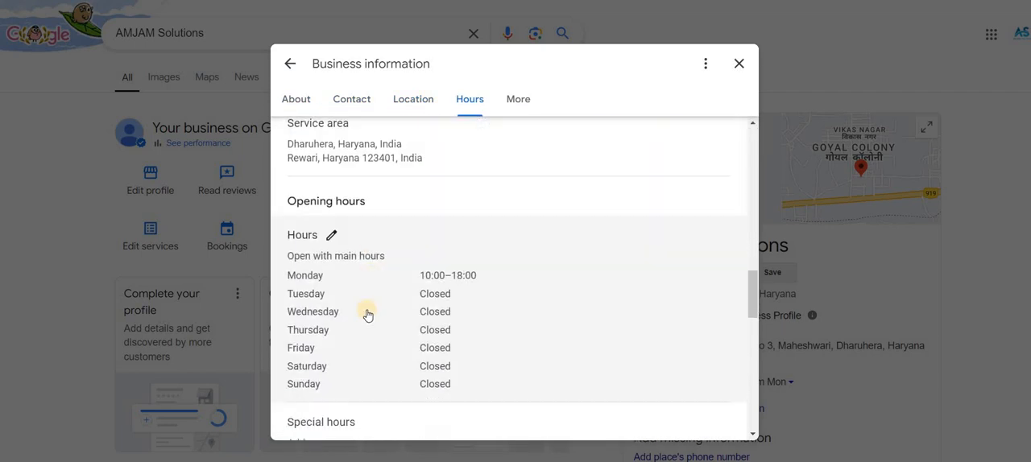
scroll(367, 315, down, 3)
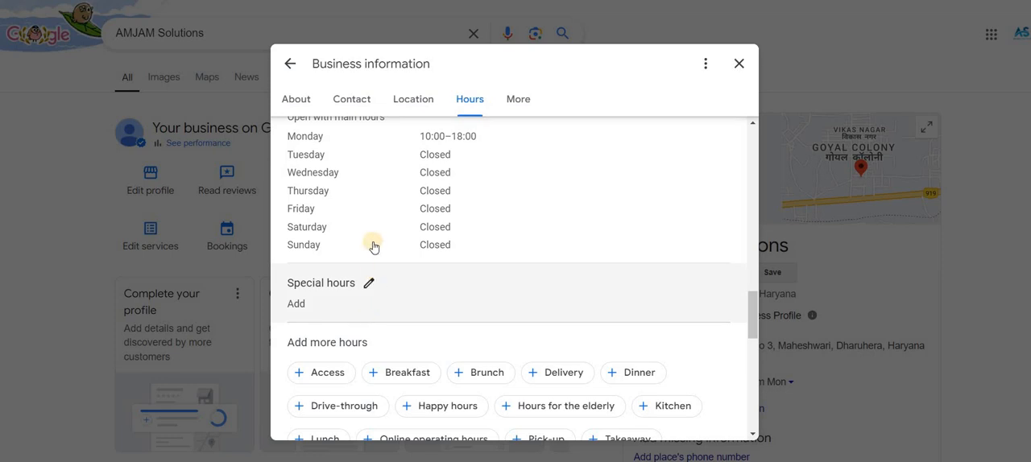
scroll(371, 244, down, 4)
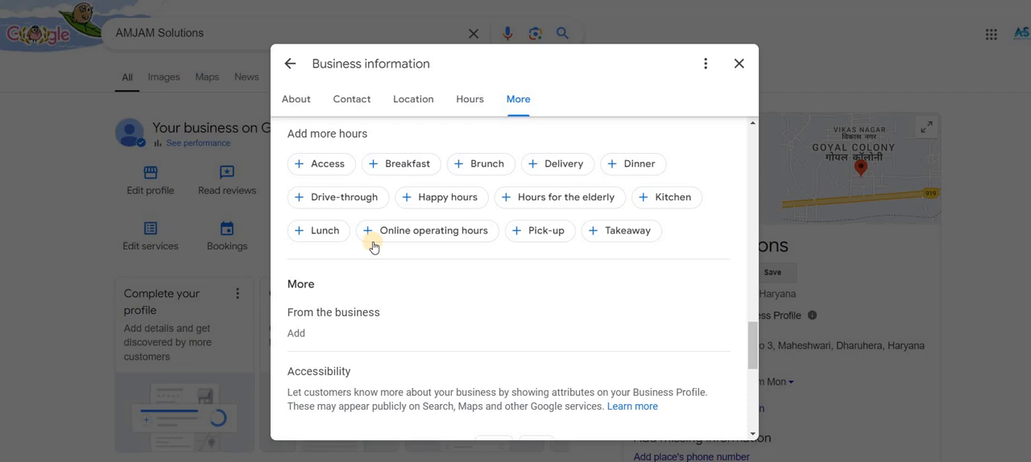
click(739, 64)
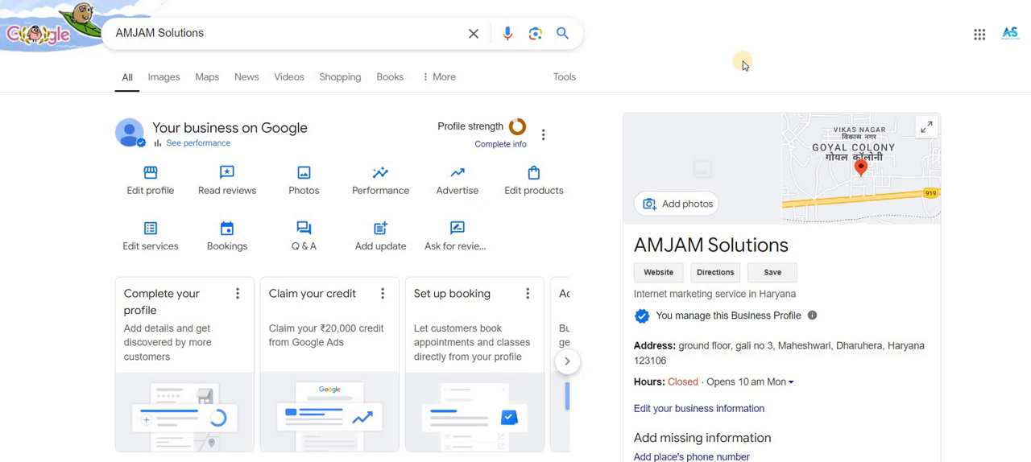